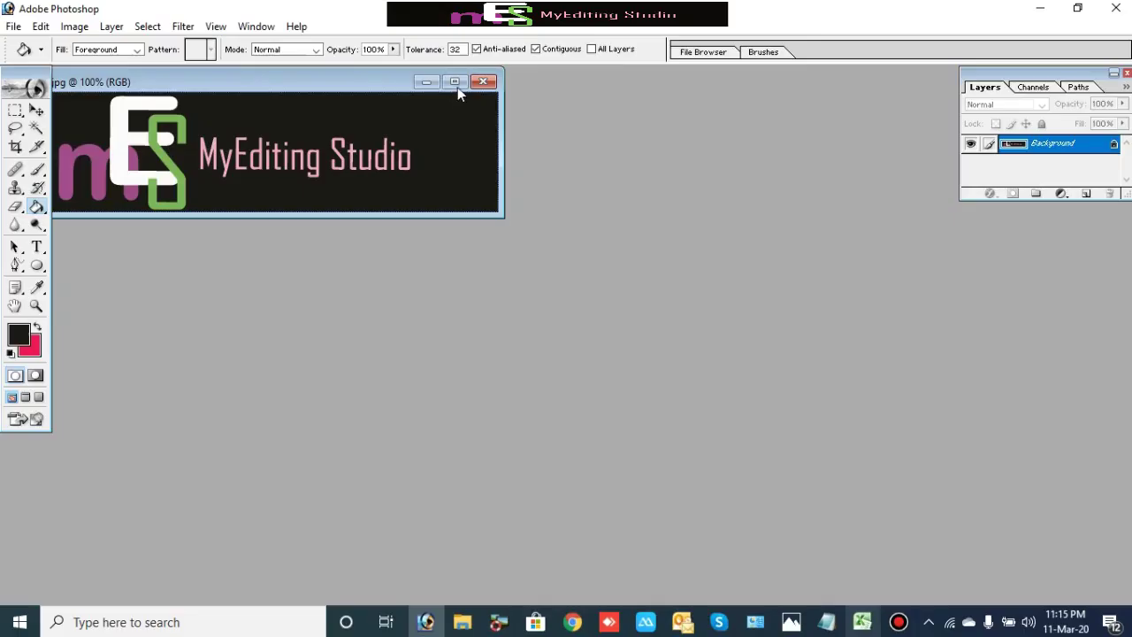
# - Maximize the logo image and draw a crop frame around it at 1546 × 423 px and 300 pixels/inch
pyautogui.click(455, 83)
pyautogui.press('c')
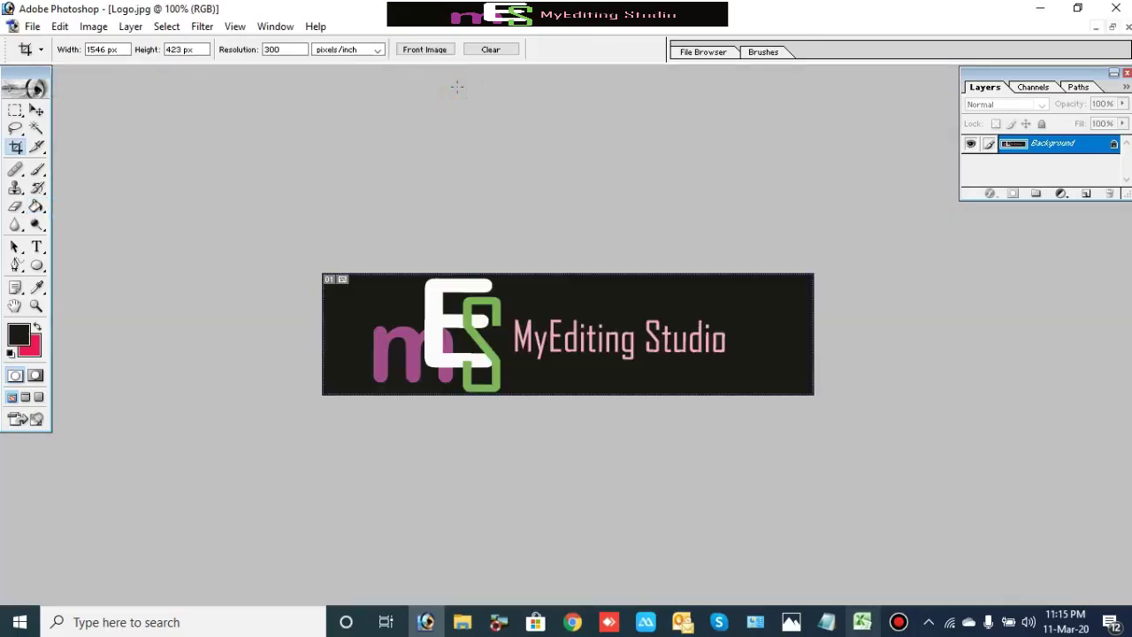
pyautogui.click(107, 50)
pyautogui.moveTo(298, 230); pyautogui.dragTo(830, 472)
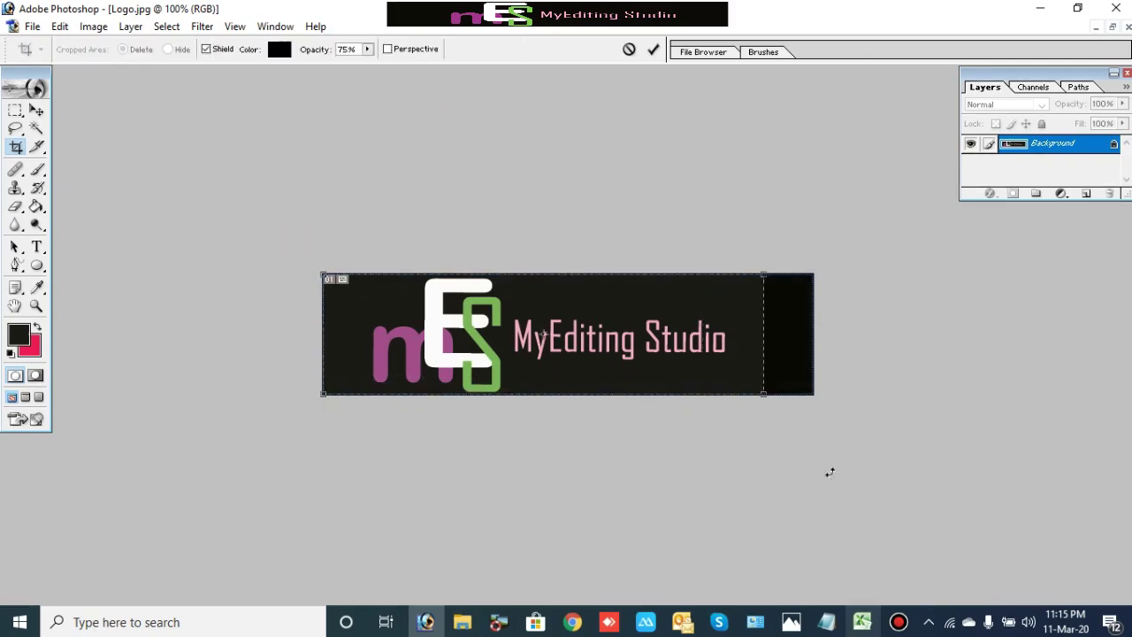
# - Shift the crop frame to the right so the logo and name sit more centrally, and apply the crop
pyautogui.press('Right')
pyautogui.press('Right')
pyautogui.press('Right')
pyautogui.press('Right')
pyautogui.press('Right')
pyautogui.press('Right')
pyautogui.press('Right')
pyautogui.press('Right')
pyautogui.press('Right')
pyautogui.press('Right')
pyautogui.press('Right')
pyautogui.press('Right')
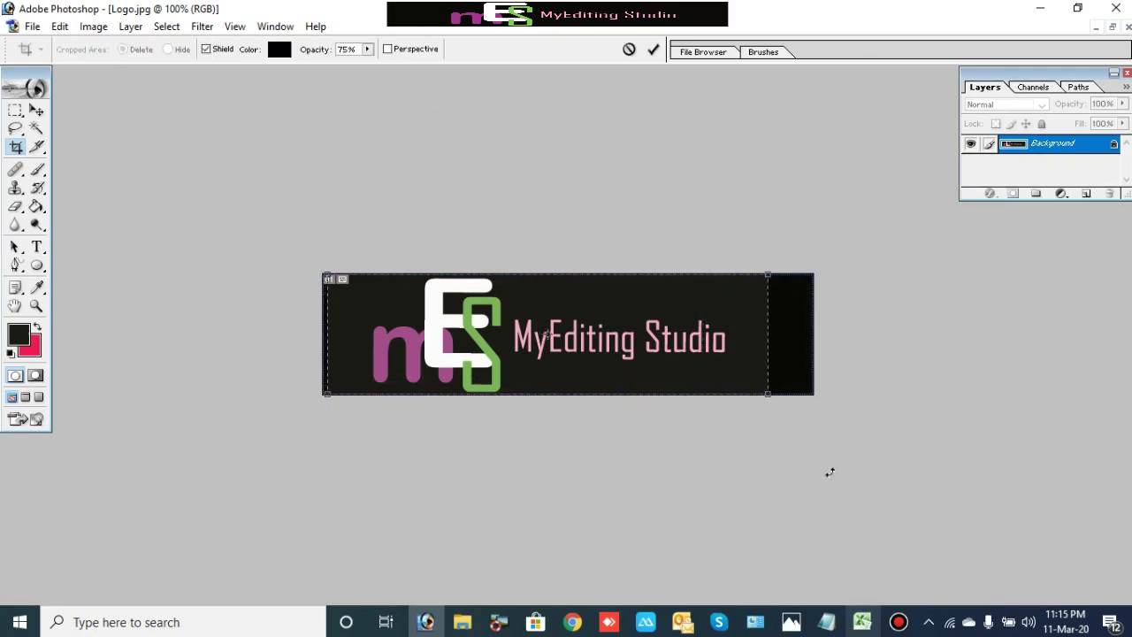
pyautogui.press('Right')
pyautogui.press('Right')
pyautogui.press('Right')
pyautogui.press('Right')
pyautogui.press('Right')
pyautogui.press('Right')
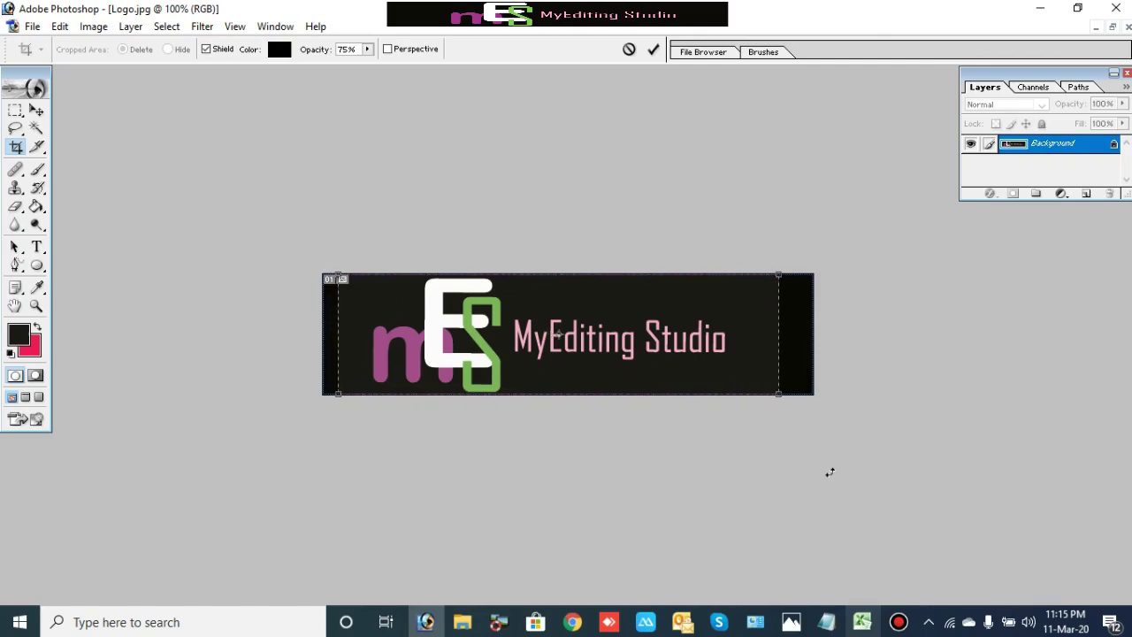
pyautogui.press('Return')
pyautogui.hotkey('ctrl', '-')
pyautogui.hotkey('ctrl', '-')
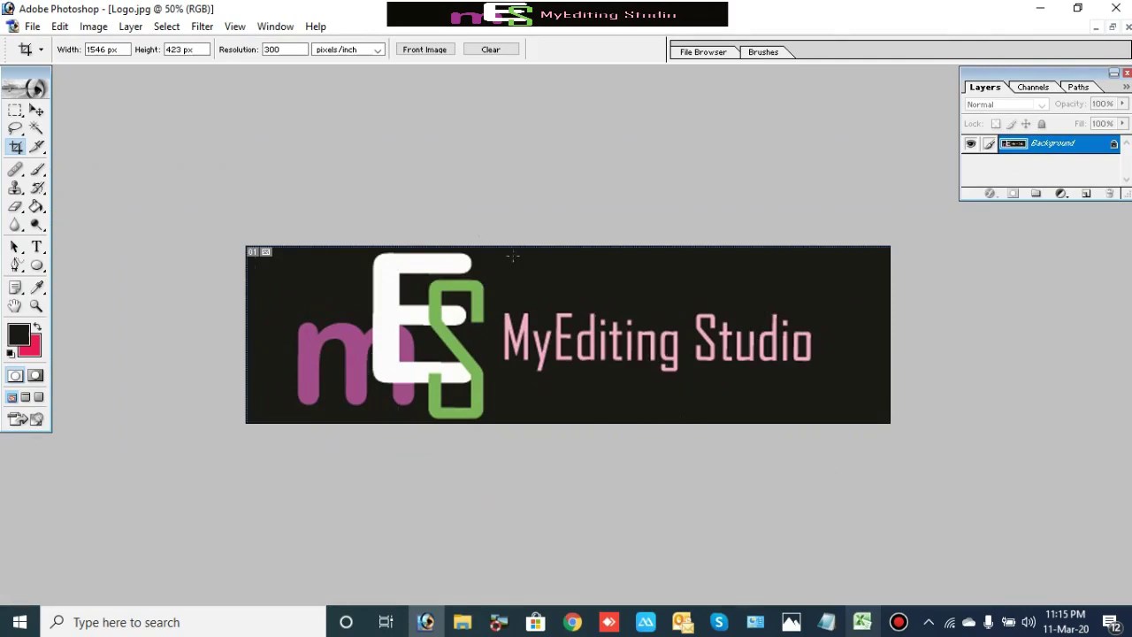
# - Add a text box above the word "Studio" in the logo and set its text colour to light yellow
pyautogui.click(36, 246)
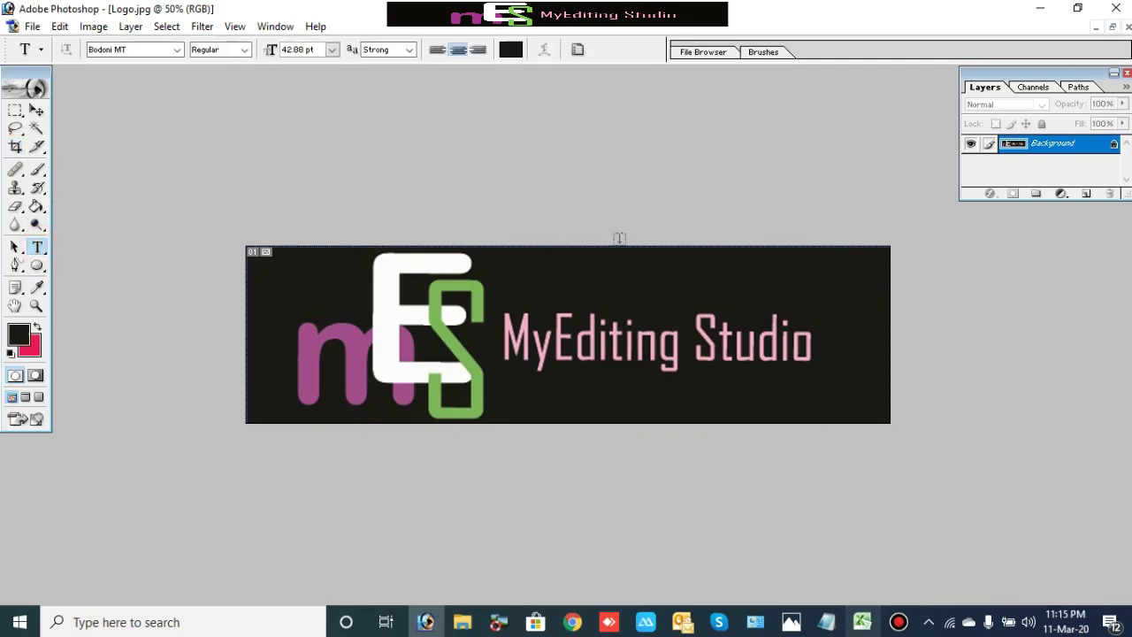
pyautogui.moveTo(678, 247); pyautogui.dragTo(858, 288)
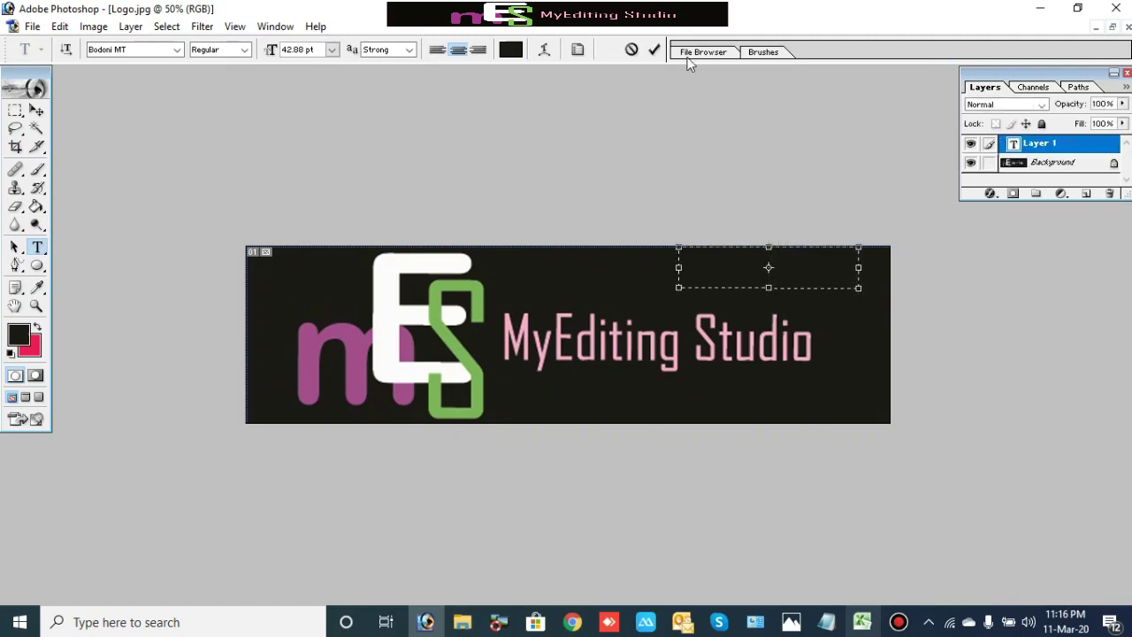
pyautogui.click(511, 49)
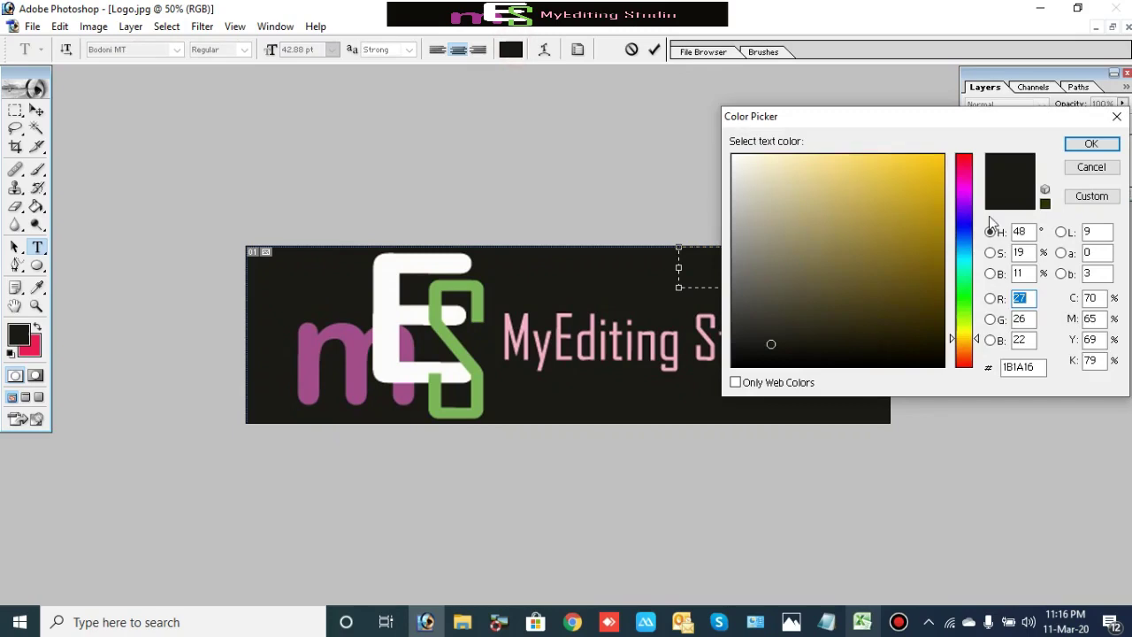
pyautogui.click(885, 169)
pyautogui.click(1091, 144)
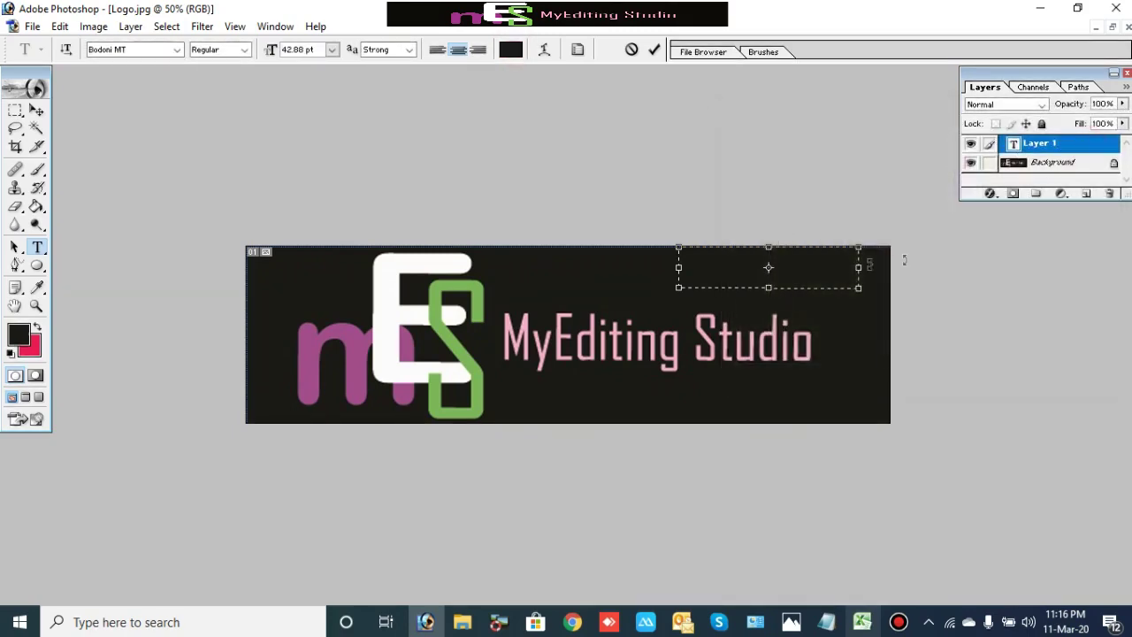
pyautogui.click(511, 48)
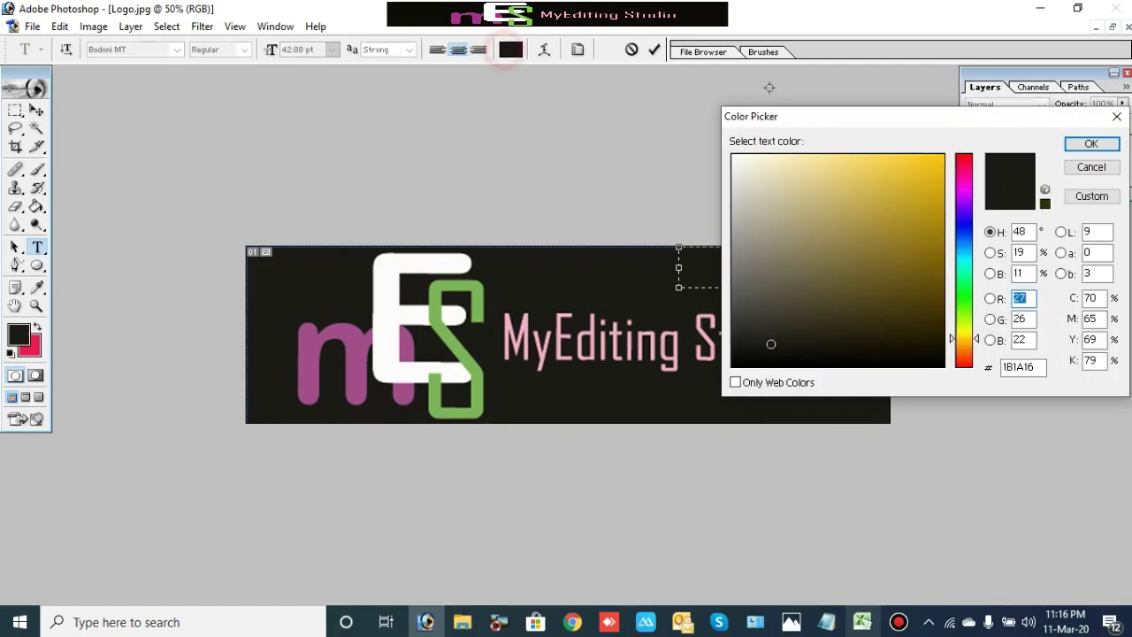
pyautogui.click(854, 156)
pyautogui.click(1091, 144)
# - Write "Editing video" in the new text box
pyautogui.write('e')
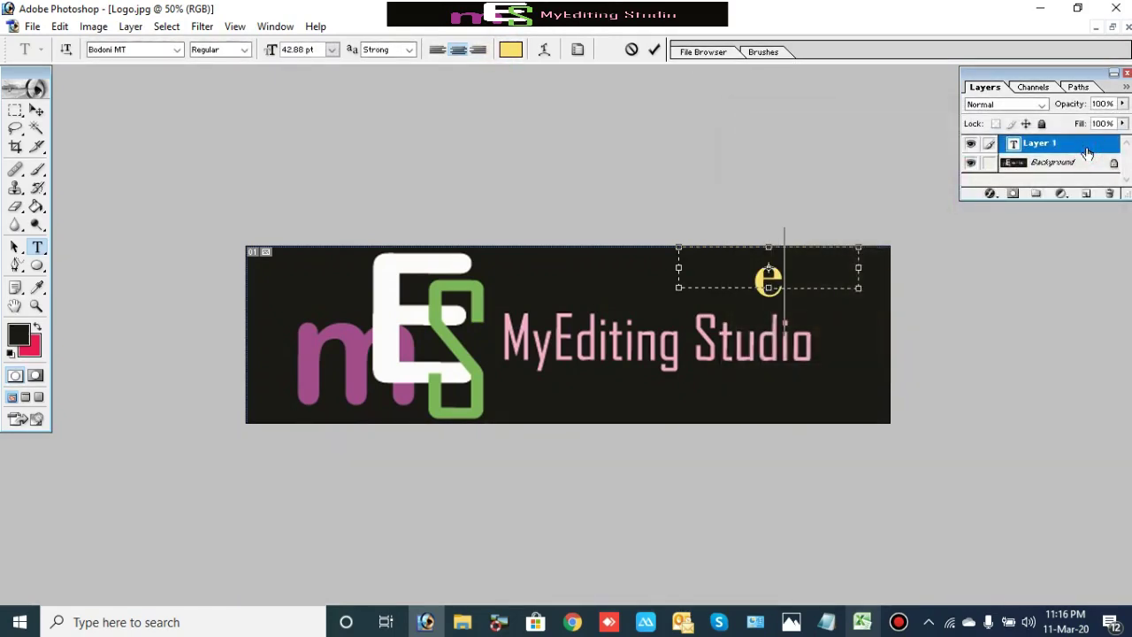
pyautogui.press('BackSpace')
pyautogui.write('E')
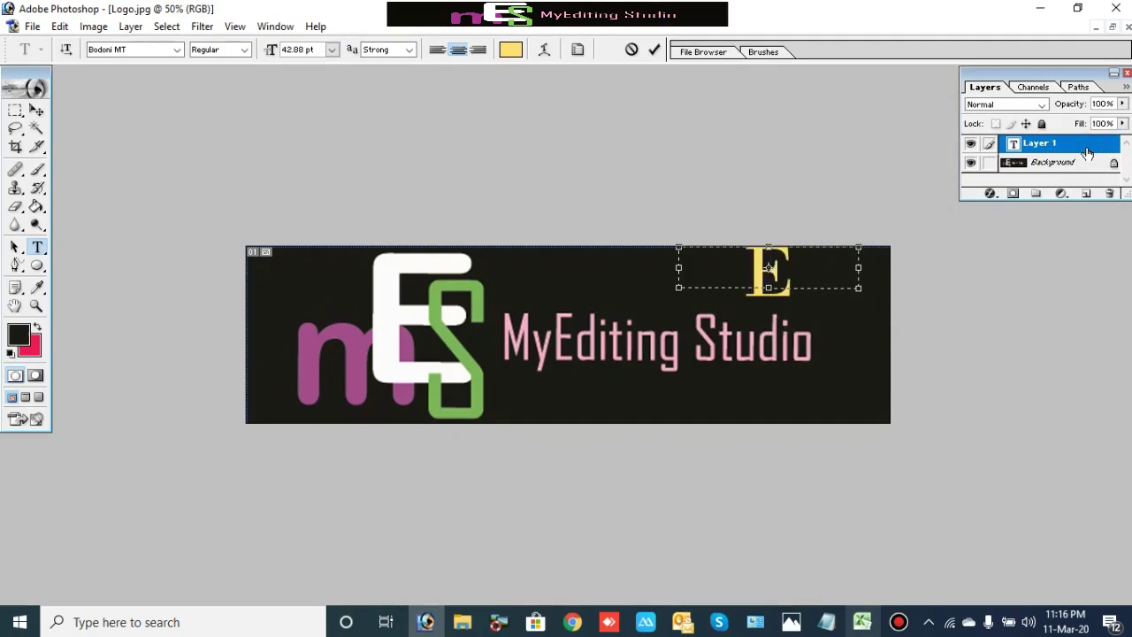
pyautogui.write('diti')
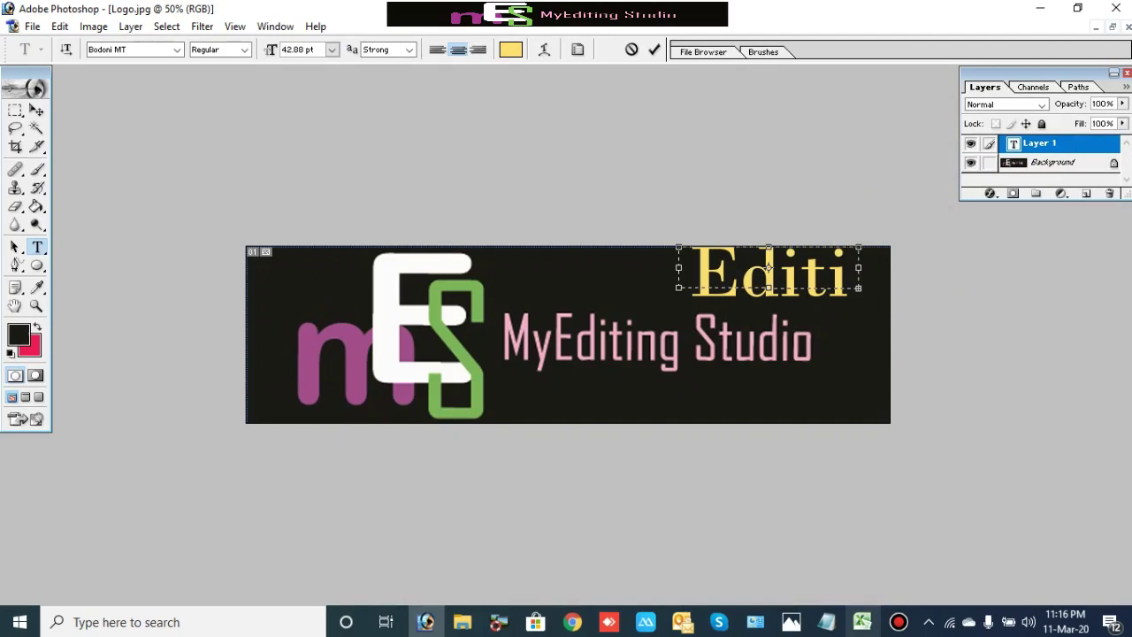
# - Set the "Editing video" text to 14 pt and move it slightly down from the image's upper edge
pyautogui.hotkey('ctrl', 'a')
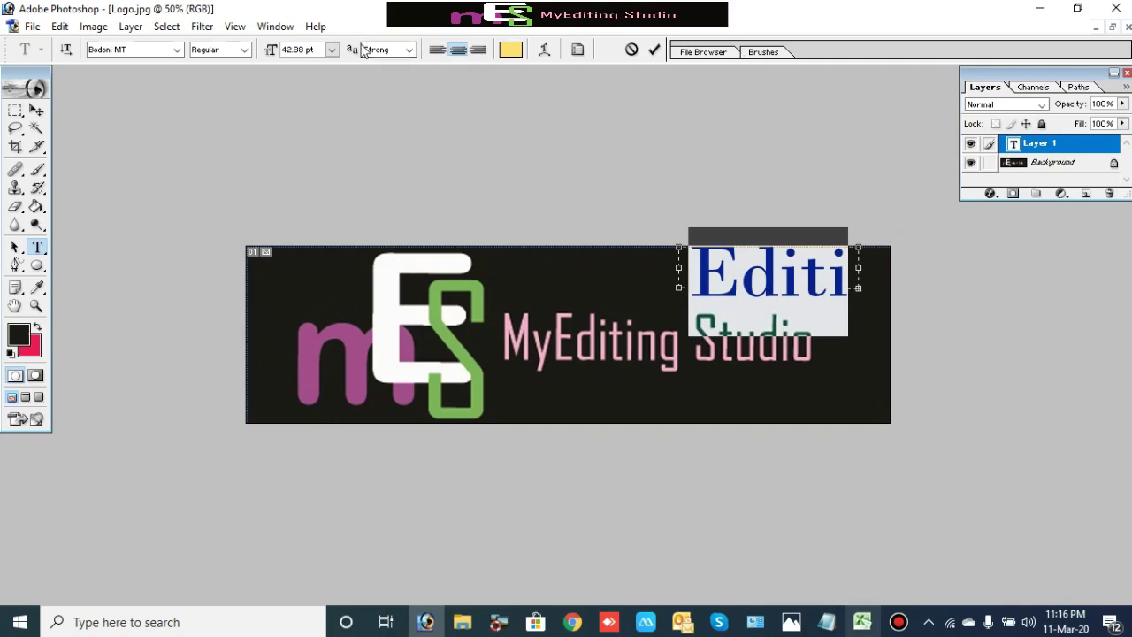
pyautogui.click(332, 49)
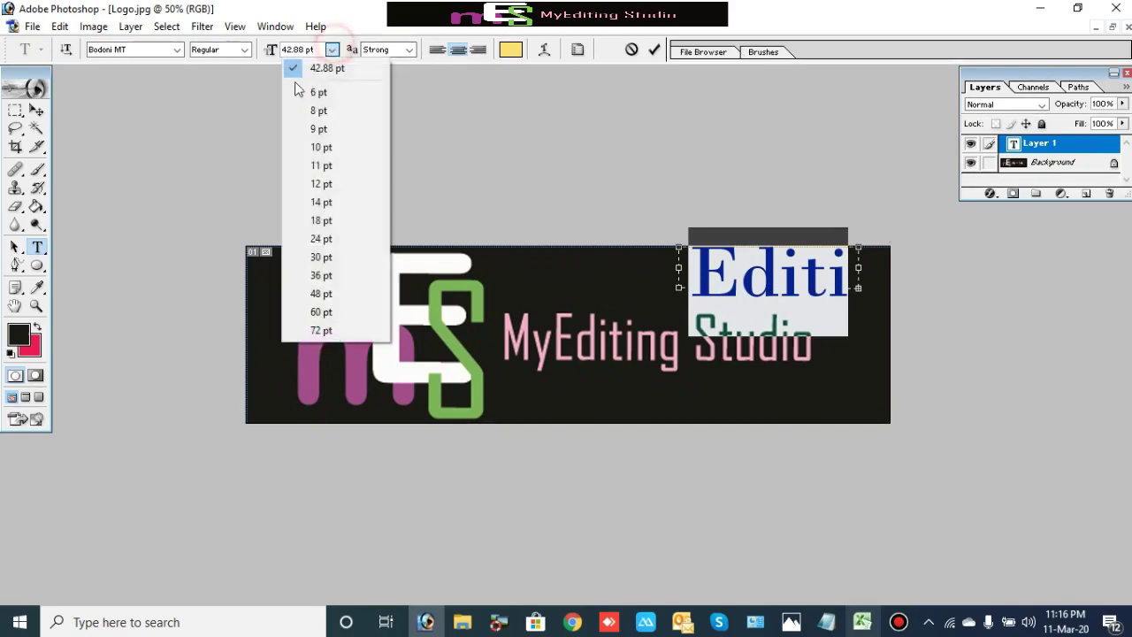
pyautogui.click(322, 146)
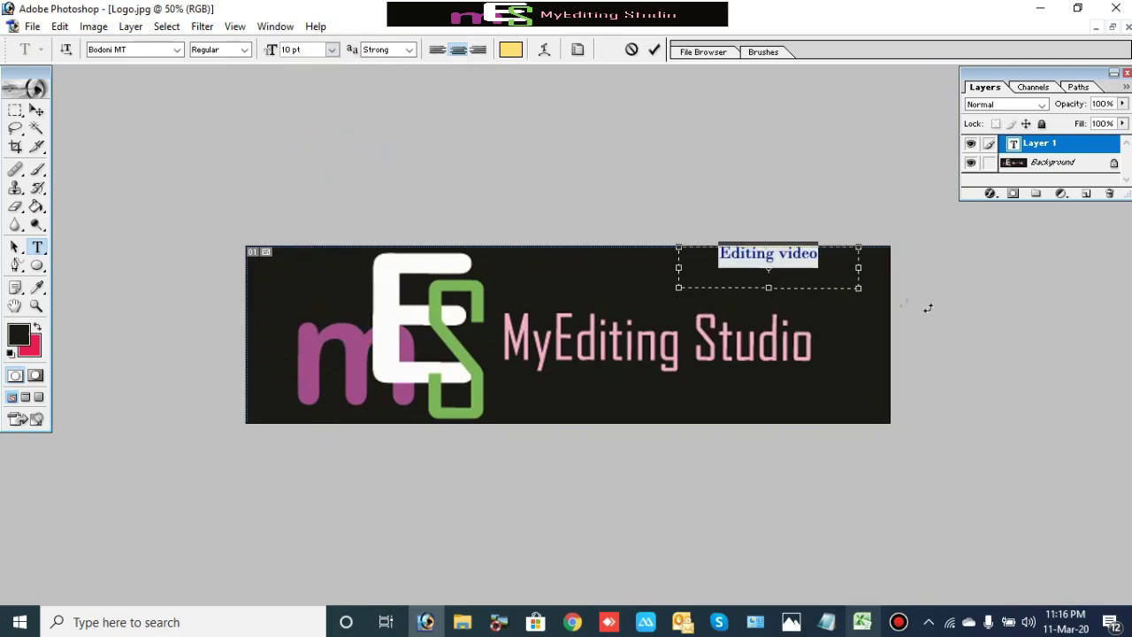
pyautogui.click(332, 50)
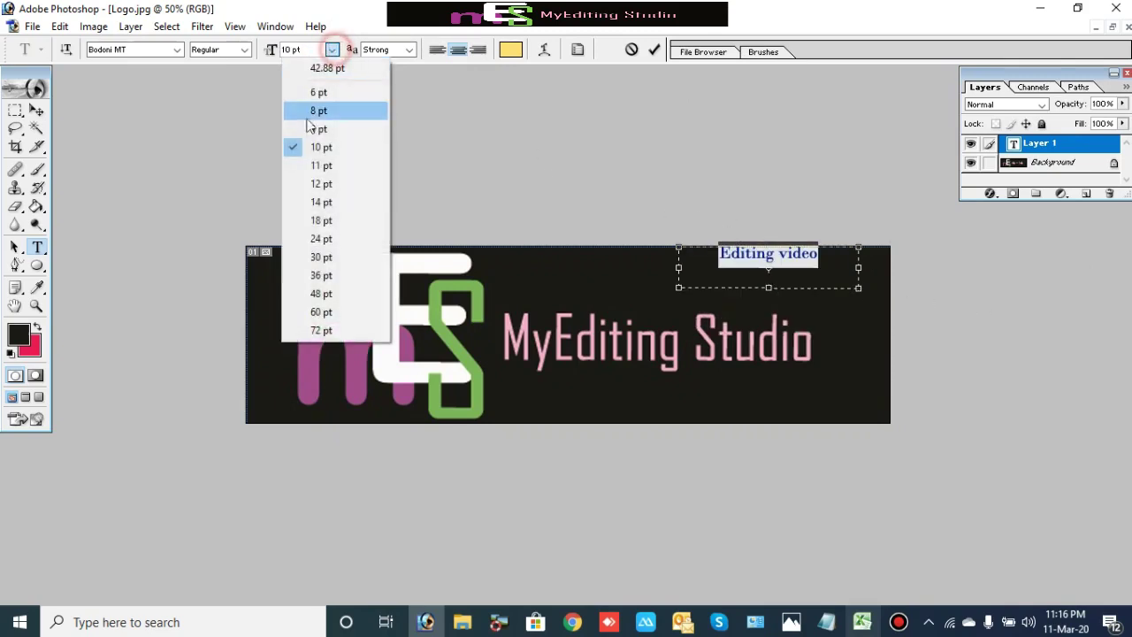
pyautogui.click(301, 204)
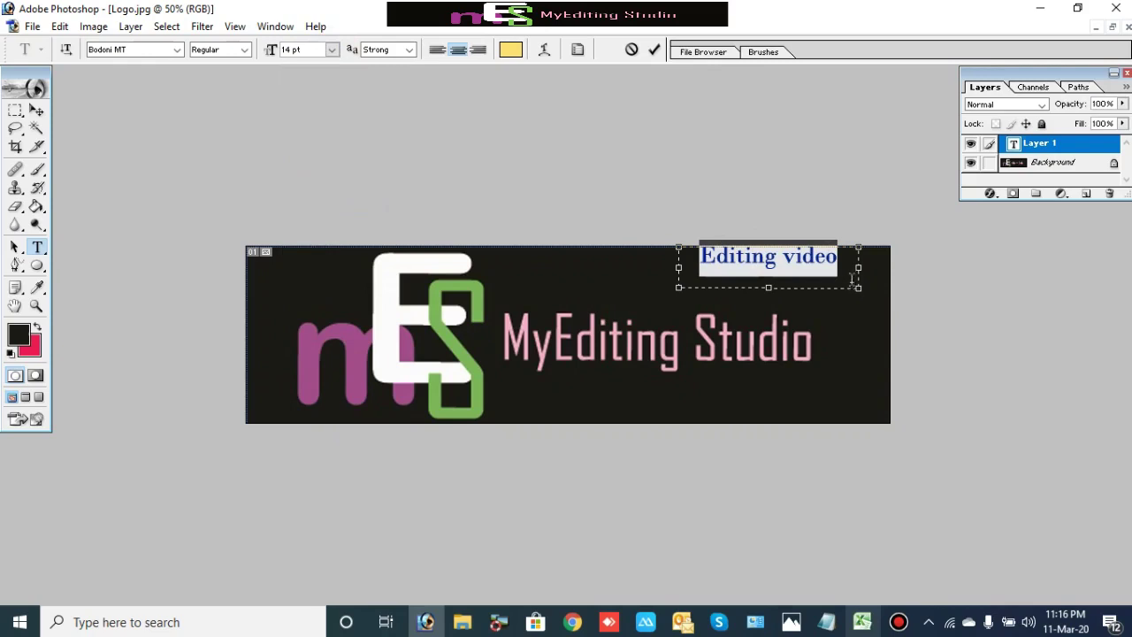
pyautogui.click(854, 270)
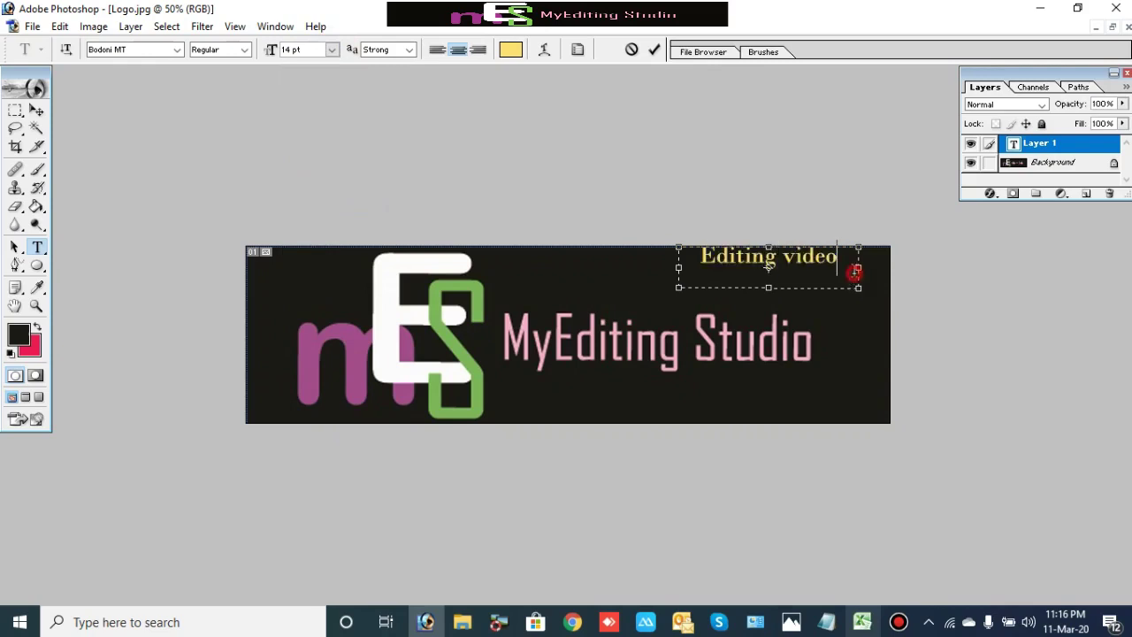
pyautogui.click(654, 49)
pyautogui.press('v')
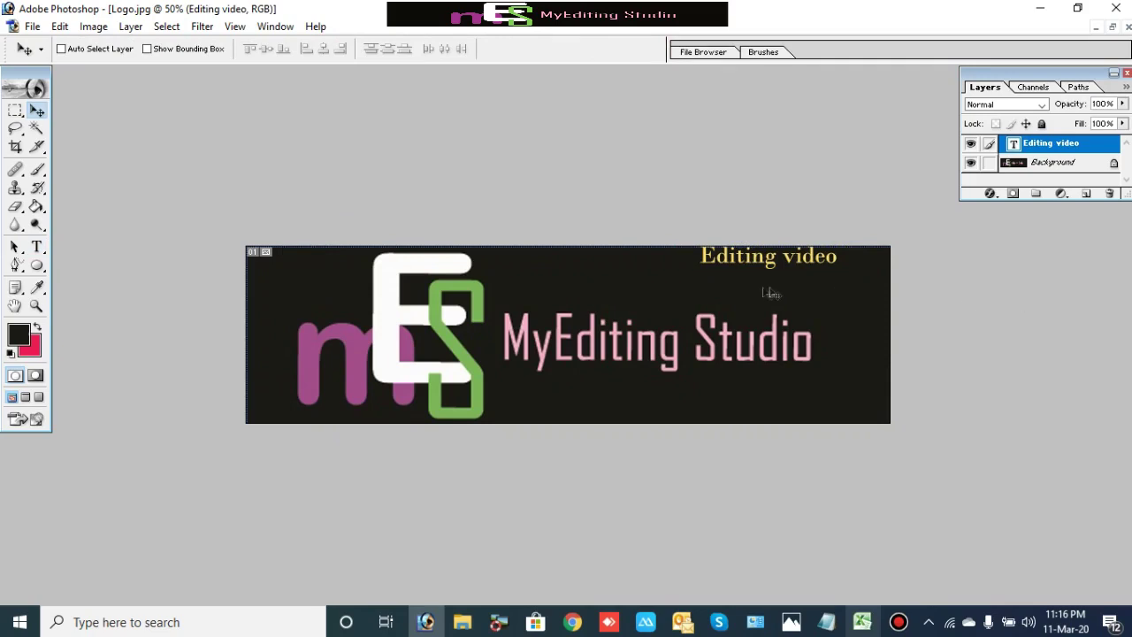
pyautogui.moveTo(756, 263); pyautogui.dragTo(758, 275)
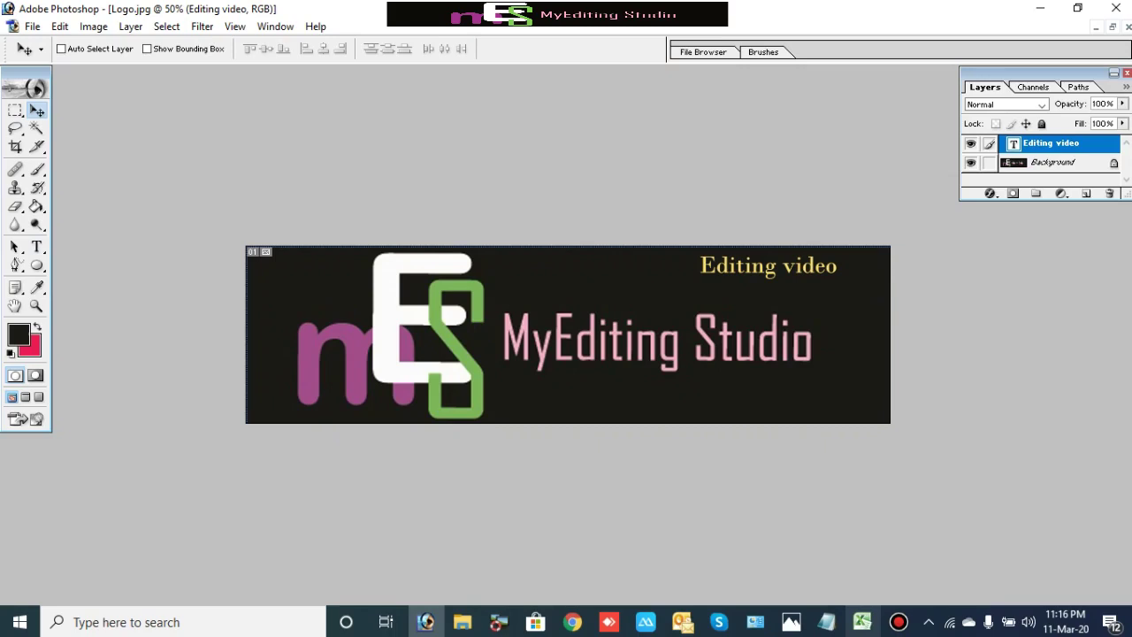
# - Create a new white RGB document of 2560 × 1440 pixels at 300 pixels/inch and maximize its window
pyautogui.hotkey('ctrl', 'n')
pyautogui.press('Tab')
pyautogui.write('2560')
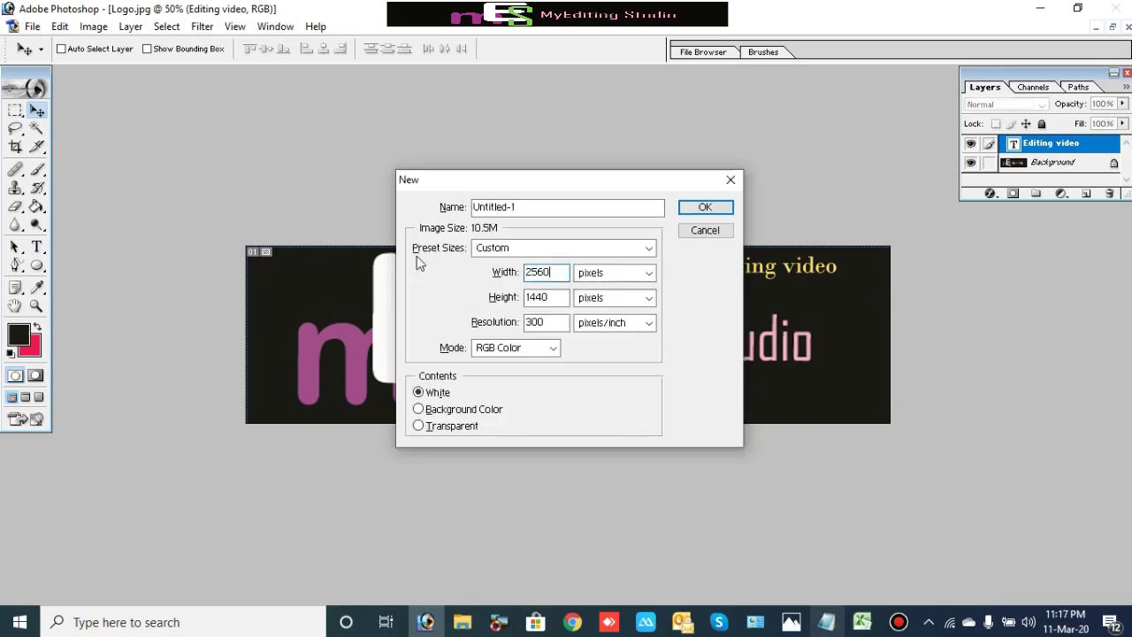
pyautogui.doubleClick(555, 295)
pyautogui.click(705, 207)
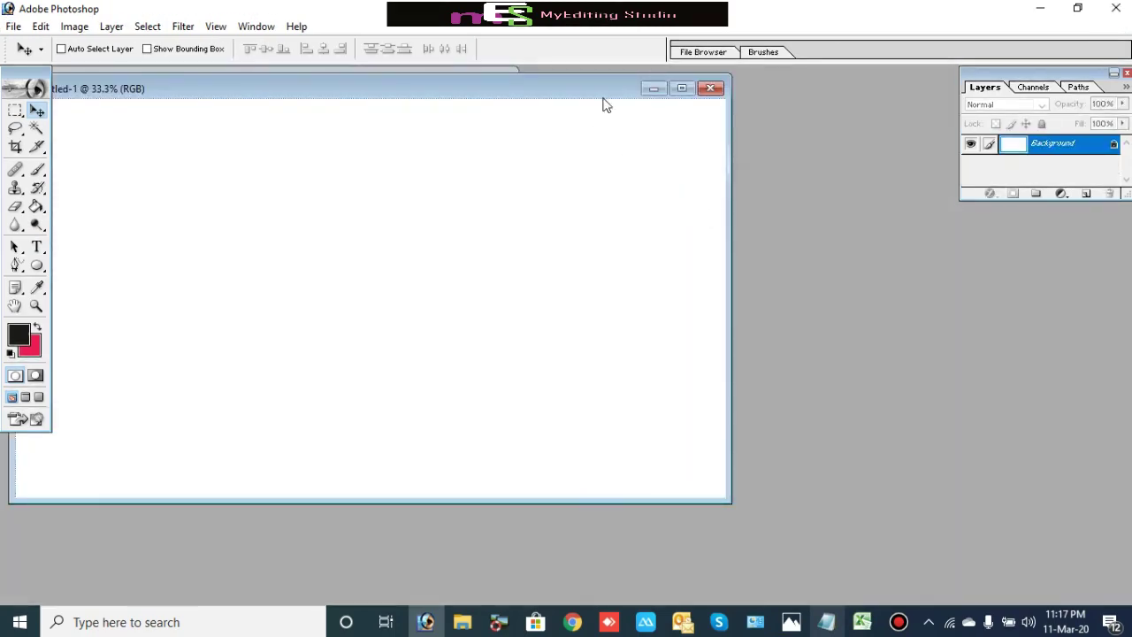
pyautogui.click(682, 89)
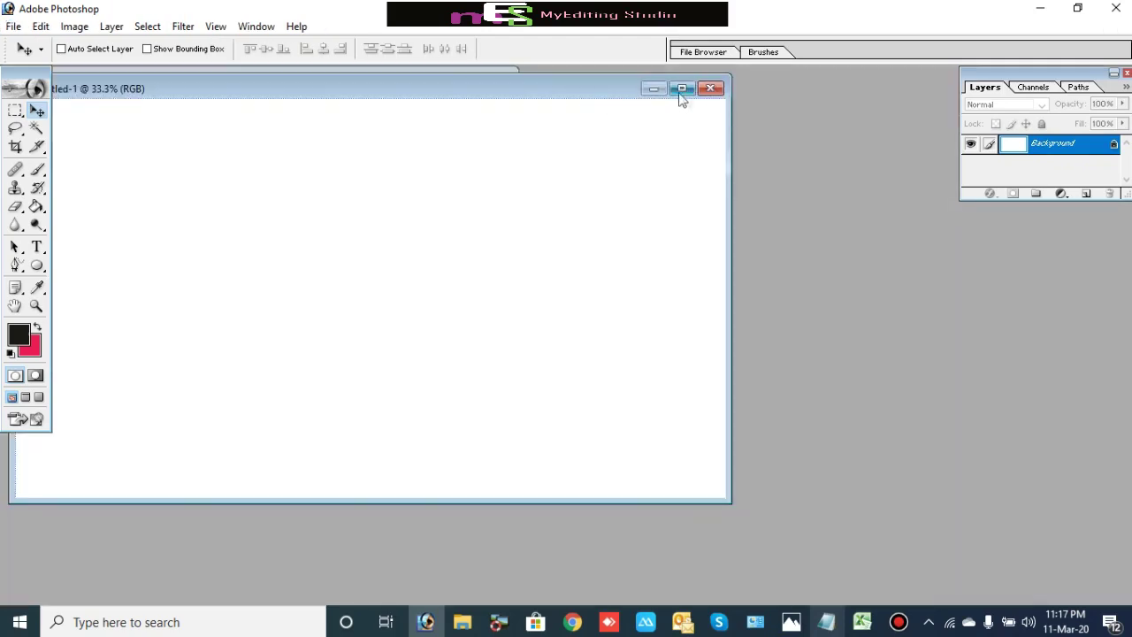
pyautogui.click(680, 90)
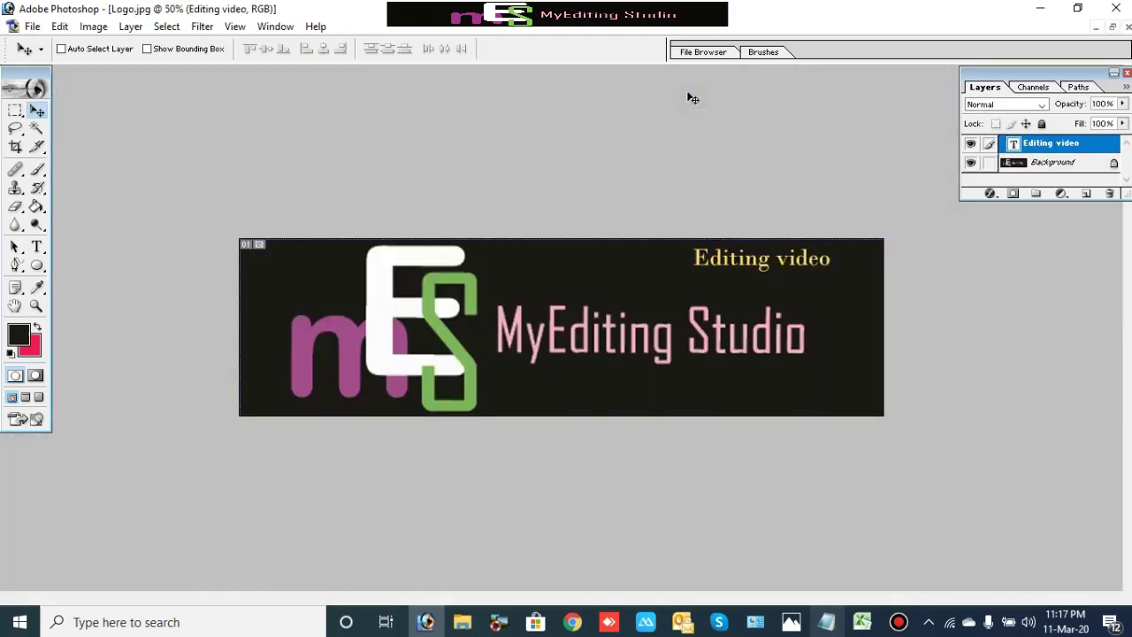
# - Merge the "Editing video" text layer with the Background of Logo.jpg and cut the whole image to the clipboard
pyautogui.hotkey('ctrl', 'a')
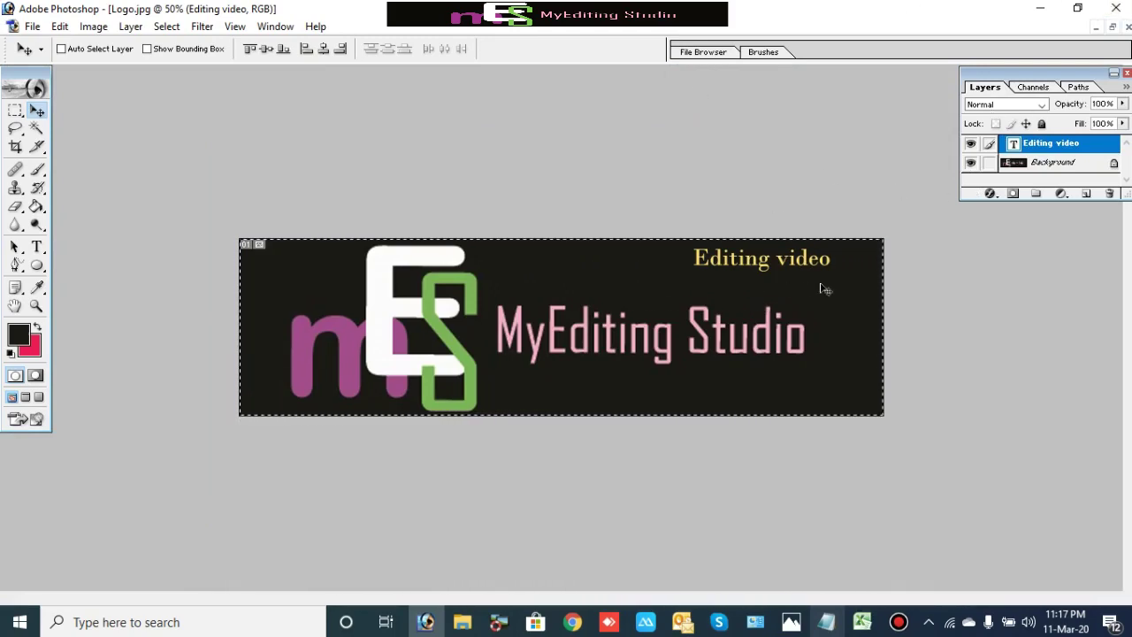
pyautogui.click(988, 162)
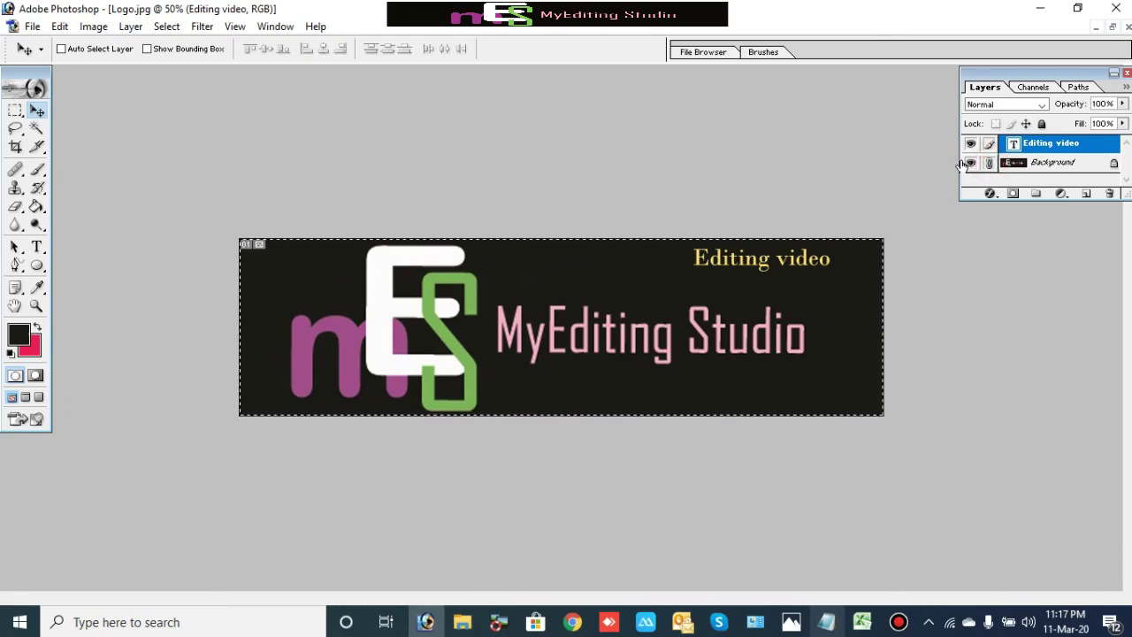
pyautogui.hotkey('ctrl', 'e')
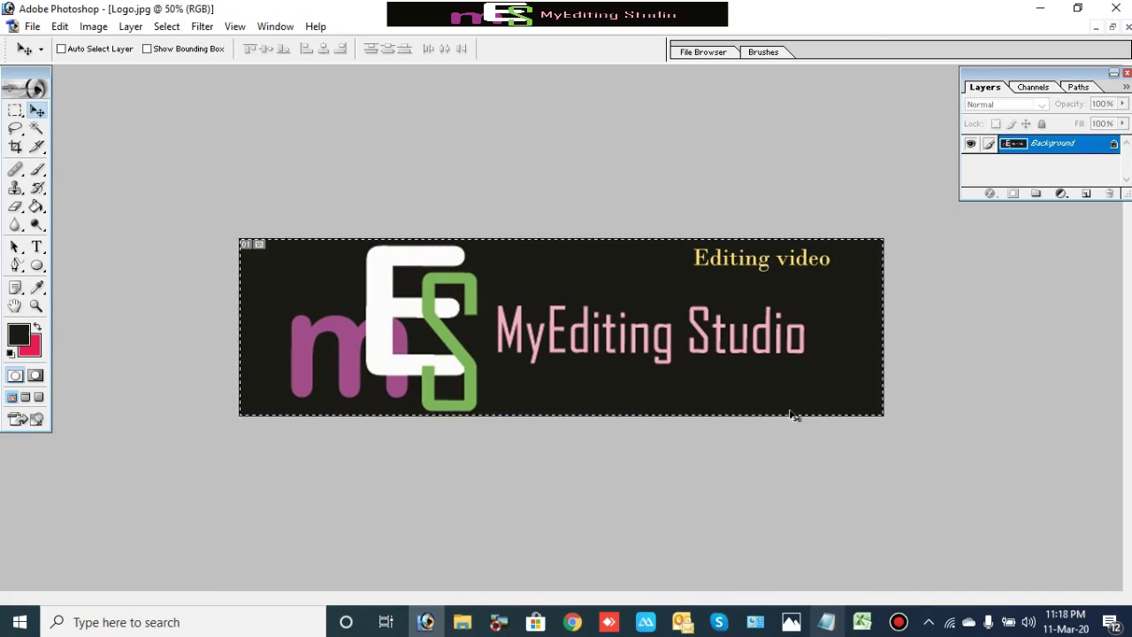
pyautogui.press('Delete')
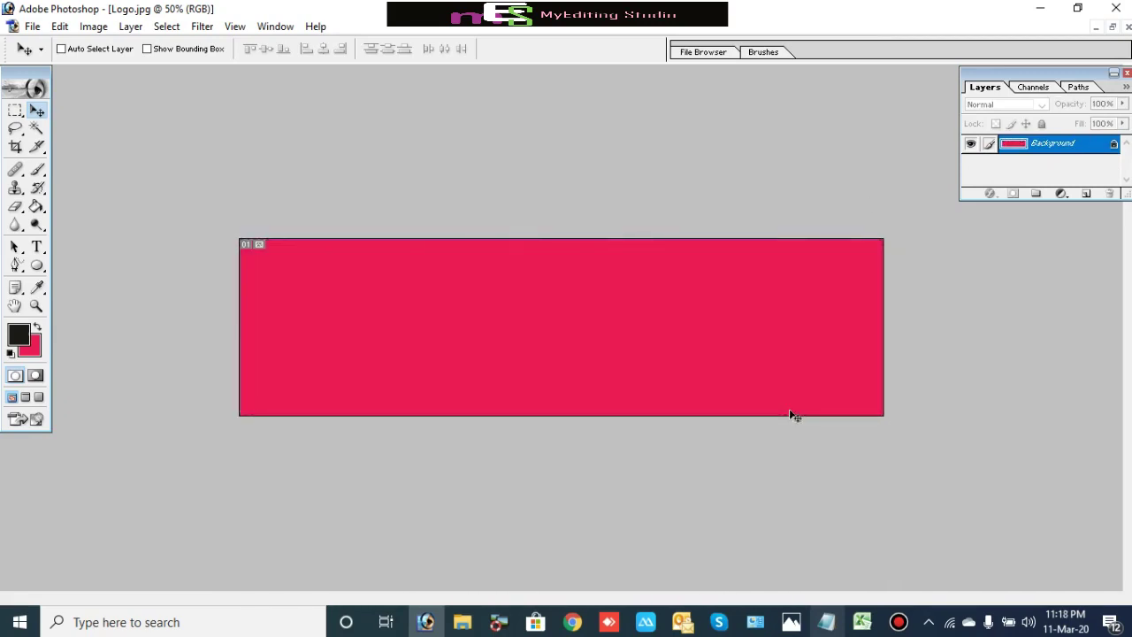
# - Paste the logo image into the blank 2560 × 1440 document and fill the area around it with the dark foreground colour
pyautogui.hotkey('ctrl', 'n')
pyautogui.press('Return')
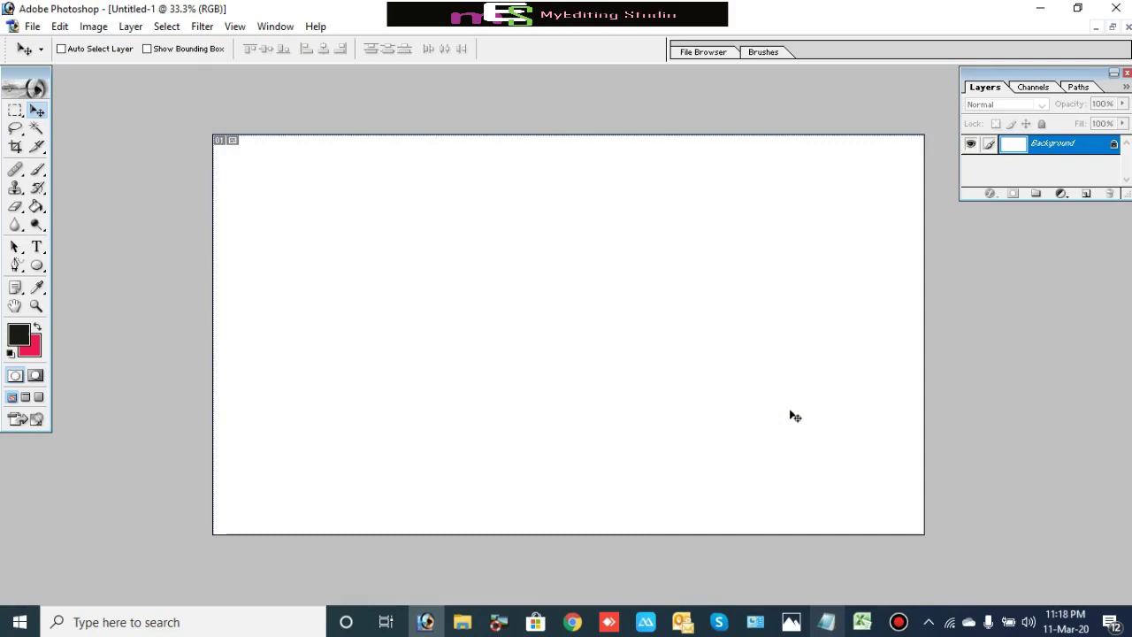
pyautogui.hotkey('ctrl', 'v')
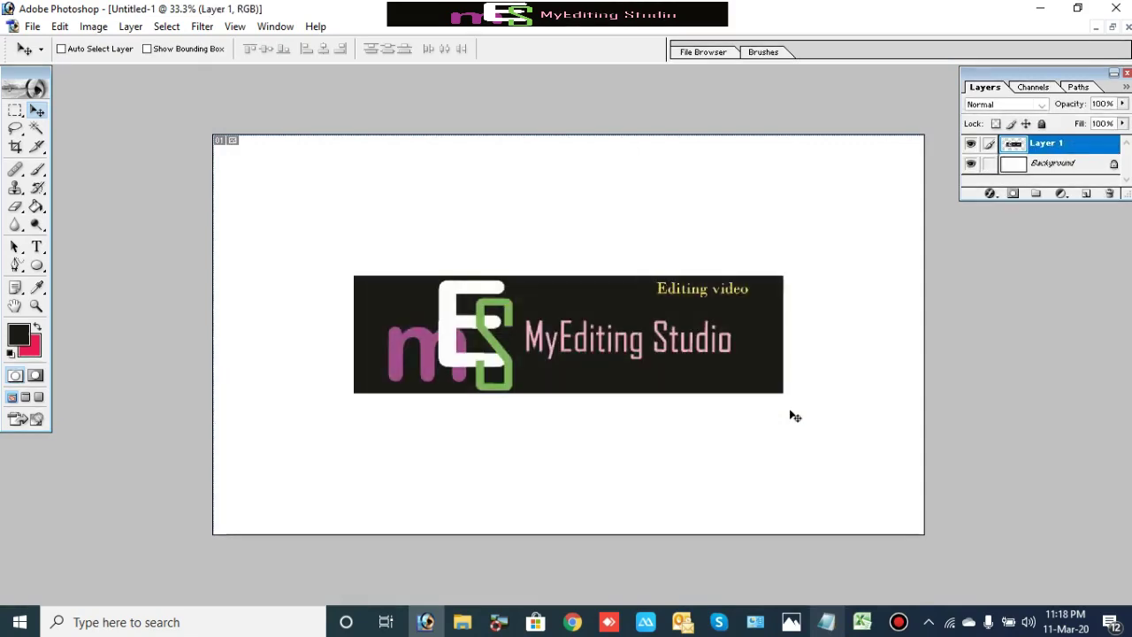
pyautogui.click(37, 209)
pyautogui.click(228, 190)
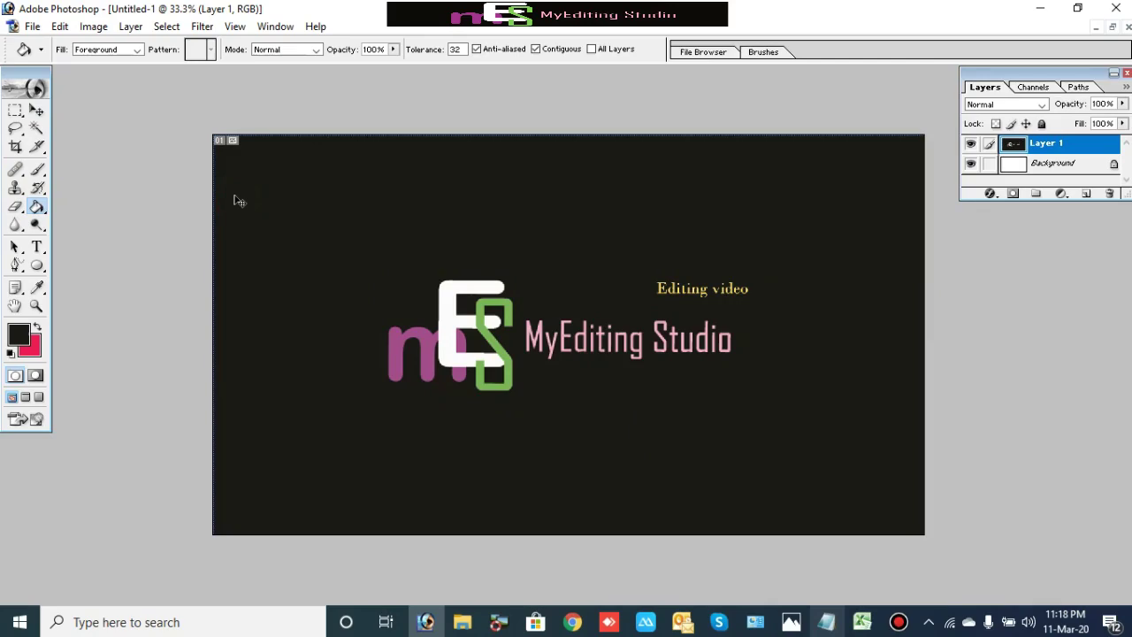
# - Save a copy of the banner as the JPEG file bnr.jpg in the Pictures folder, with maximum quality 12 and progressive format
pyautogui.hotkey('ctrl', 's')
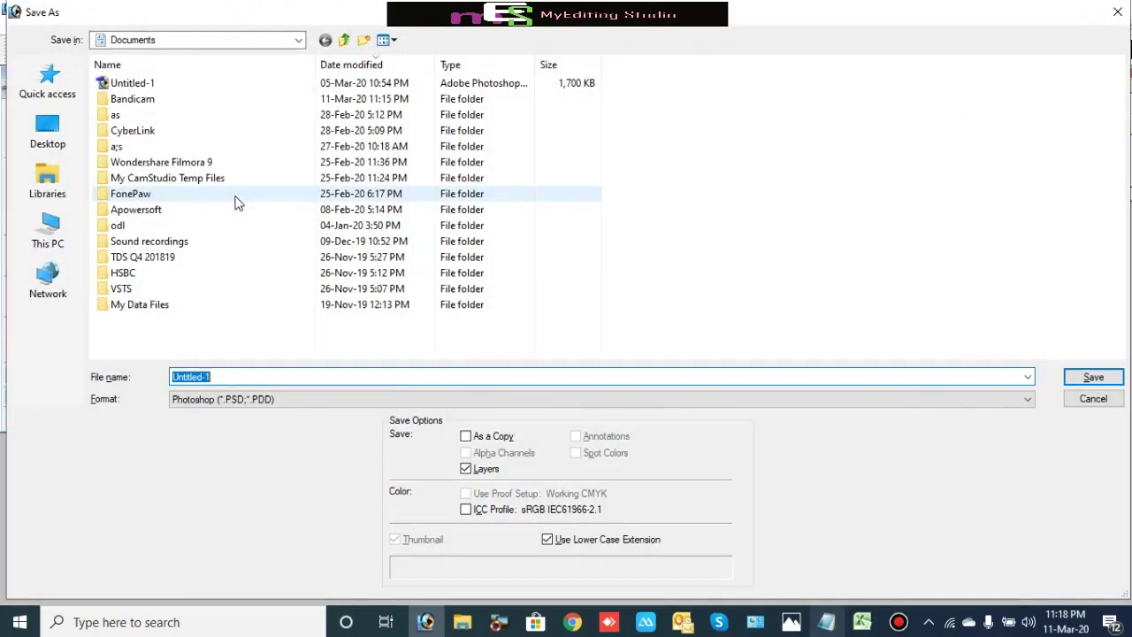
pyautogui.write('o')
pyautogui.press('BackSpace')
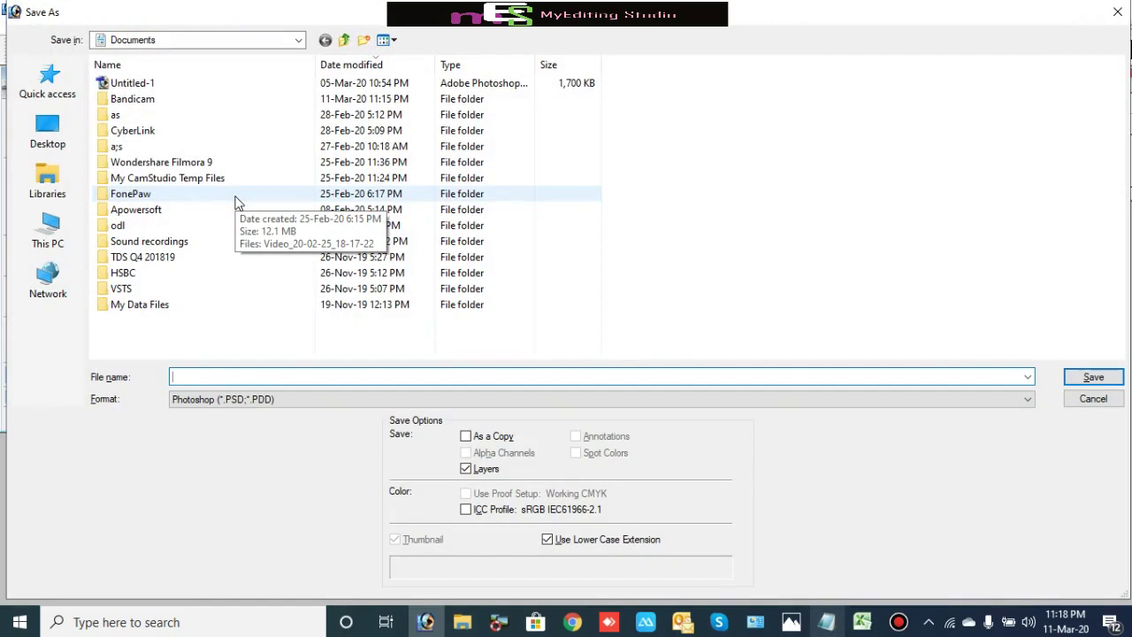
pyautogui.write('bnr')
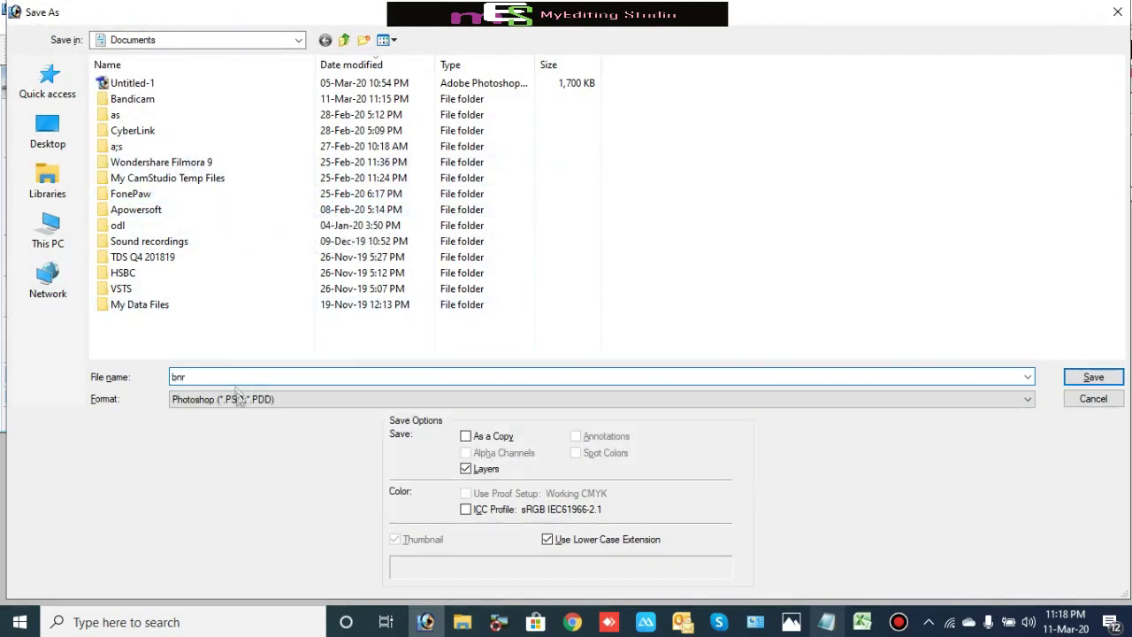
pyautogui.click(260, 403)
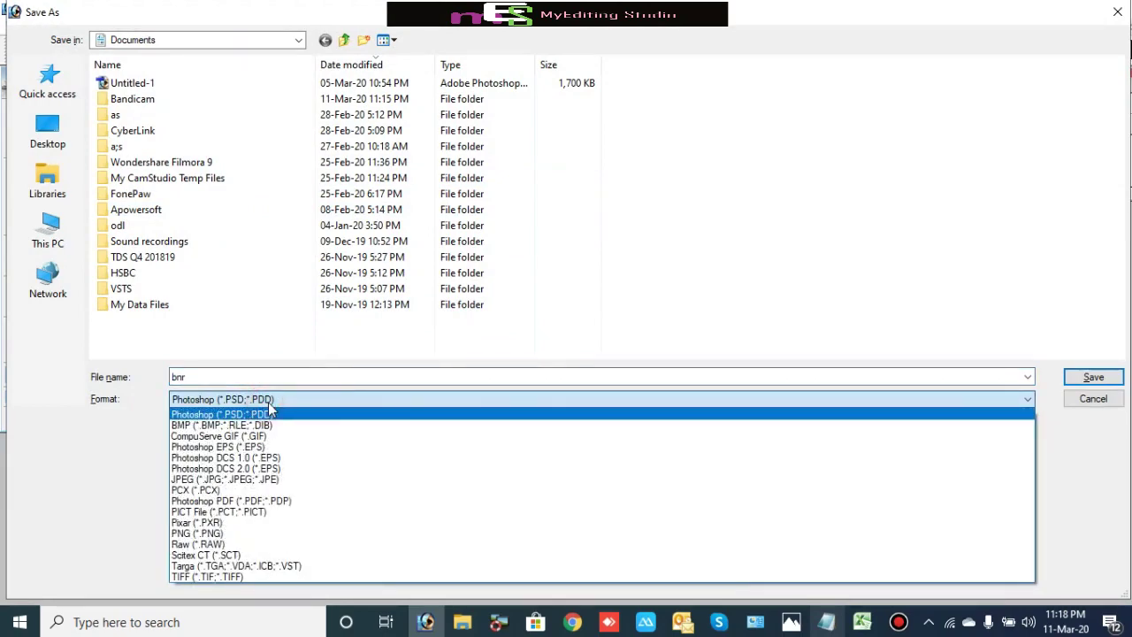
pyautogui.scroll(-2, 268, 402)
pyautogui.click(269, 402)
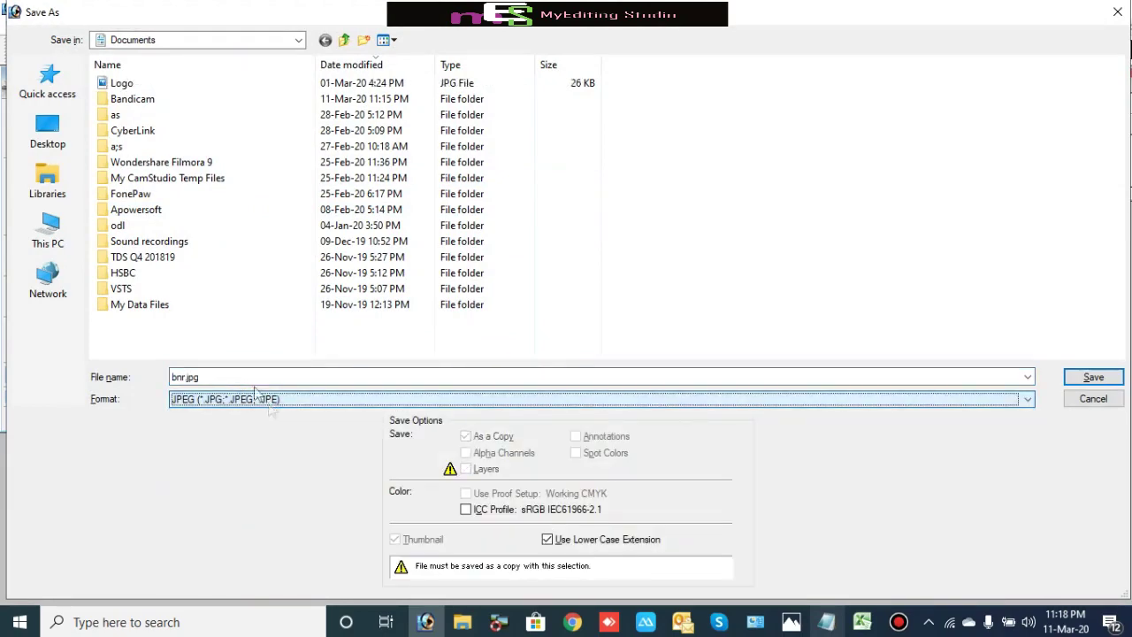
pyautogui.click(49, 202)
pyautogui.doubleClick(710, 99)
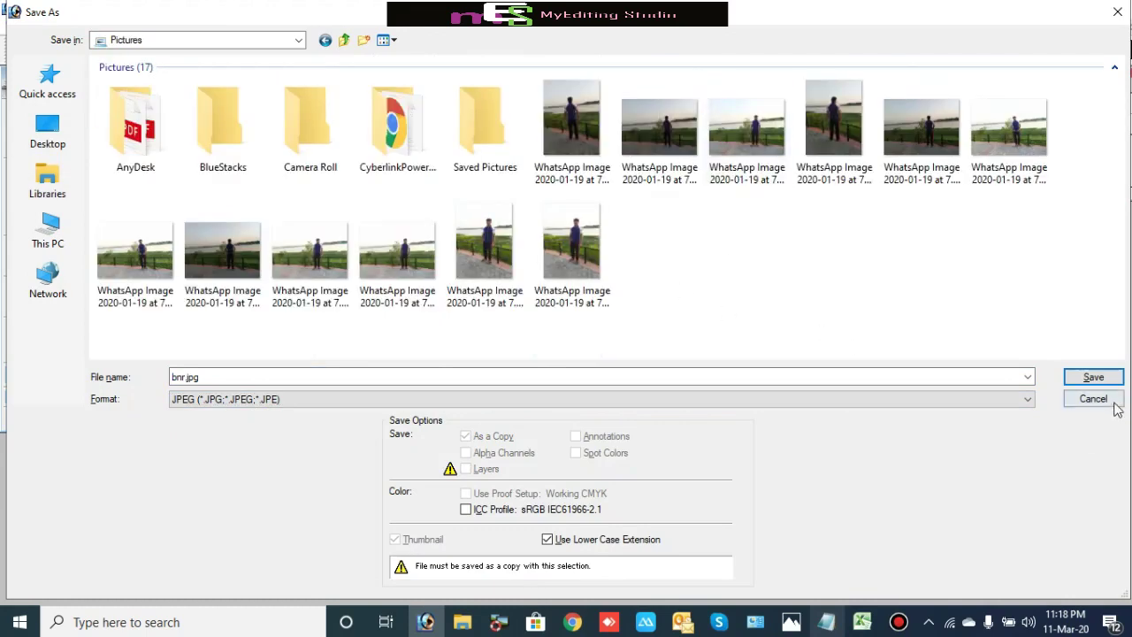
pyautogui.click(1093, 376)
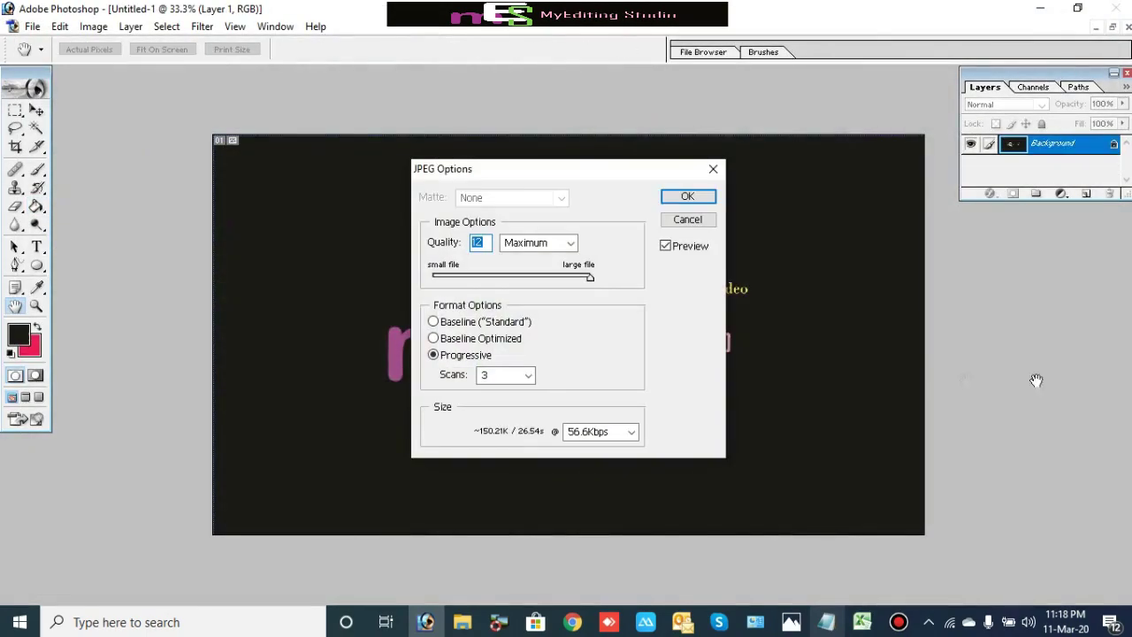
pyautogui.click(688, 196)
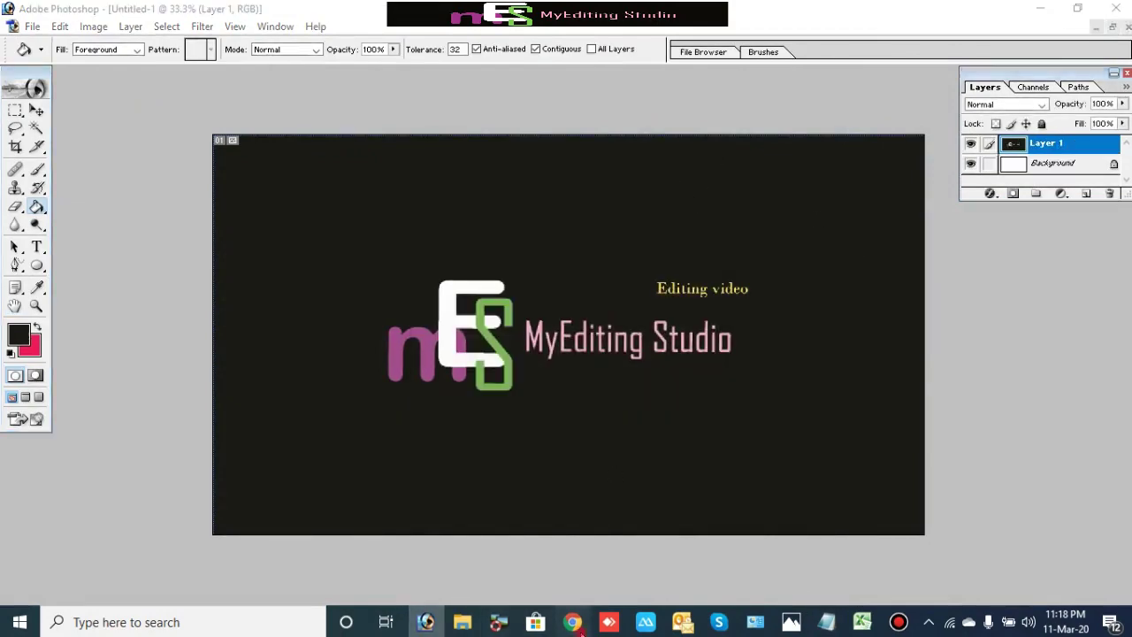
# - Switch to the YouTube channel page in Chrome and upload bnr from the Pictures folder as the new channel art
pyautogui.click(573, 621)
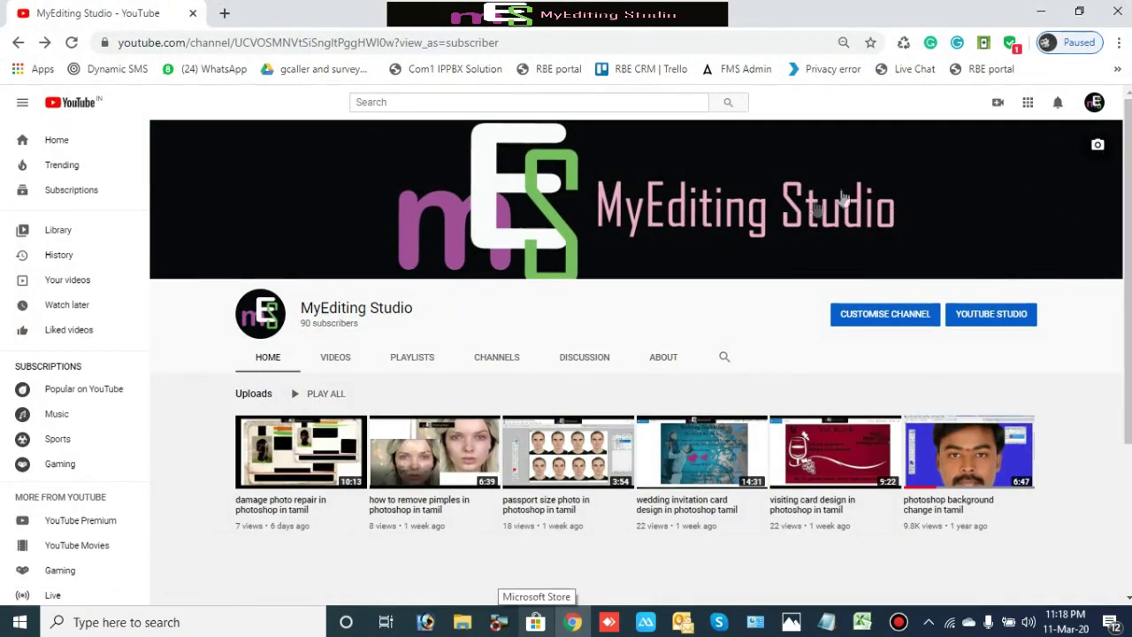
pyautogui.click(1097, 144)
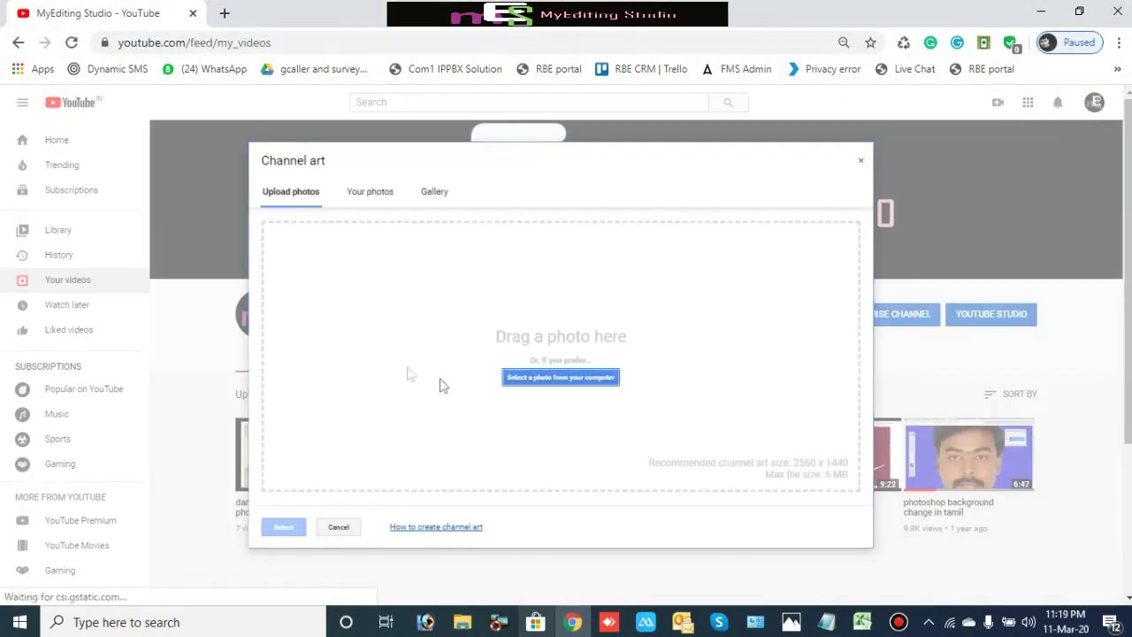
pyautogui.click(541, 378)
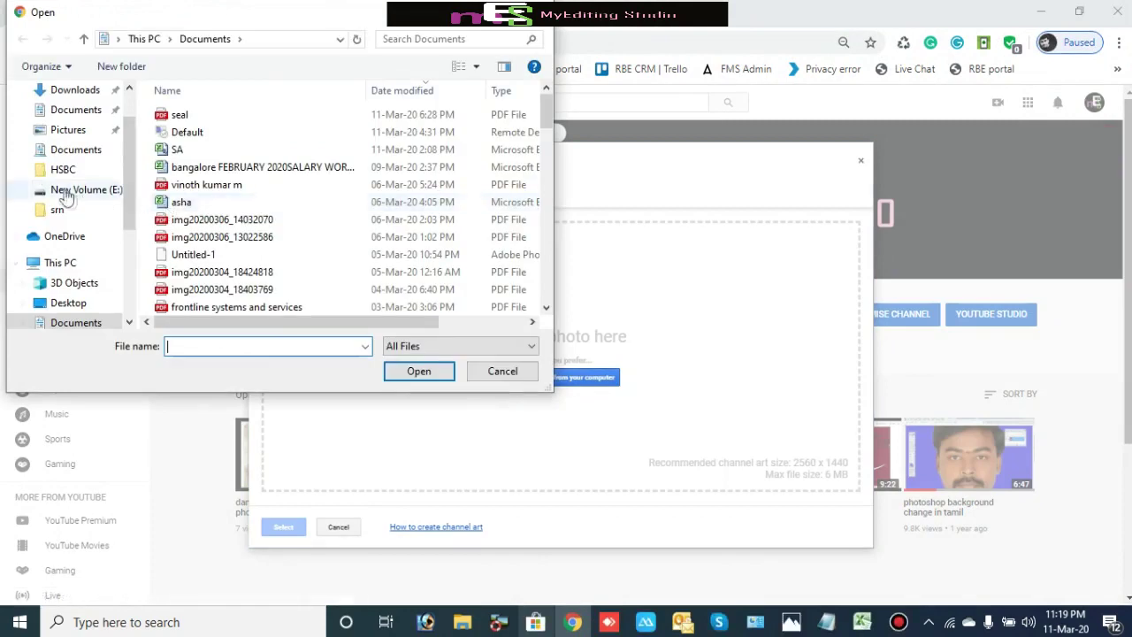
pyautogui.moveTo(129, 182); pyautogui.dragTo(89, 129)
pyautogui.click(71, 150)
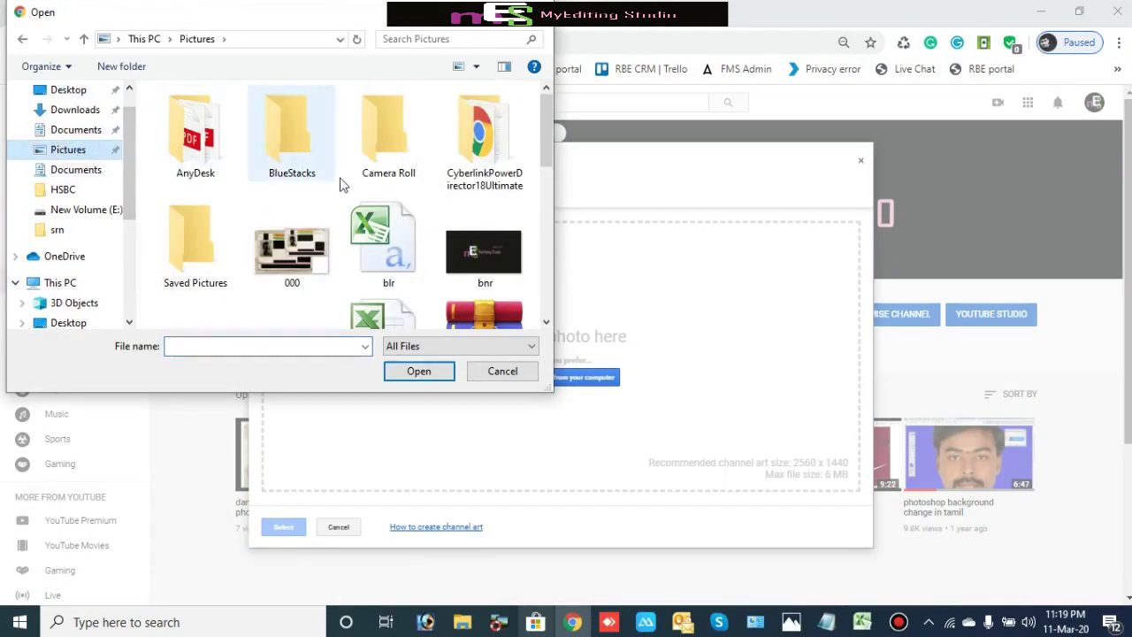
pyautogui.doubleClick(487, 261)
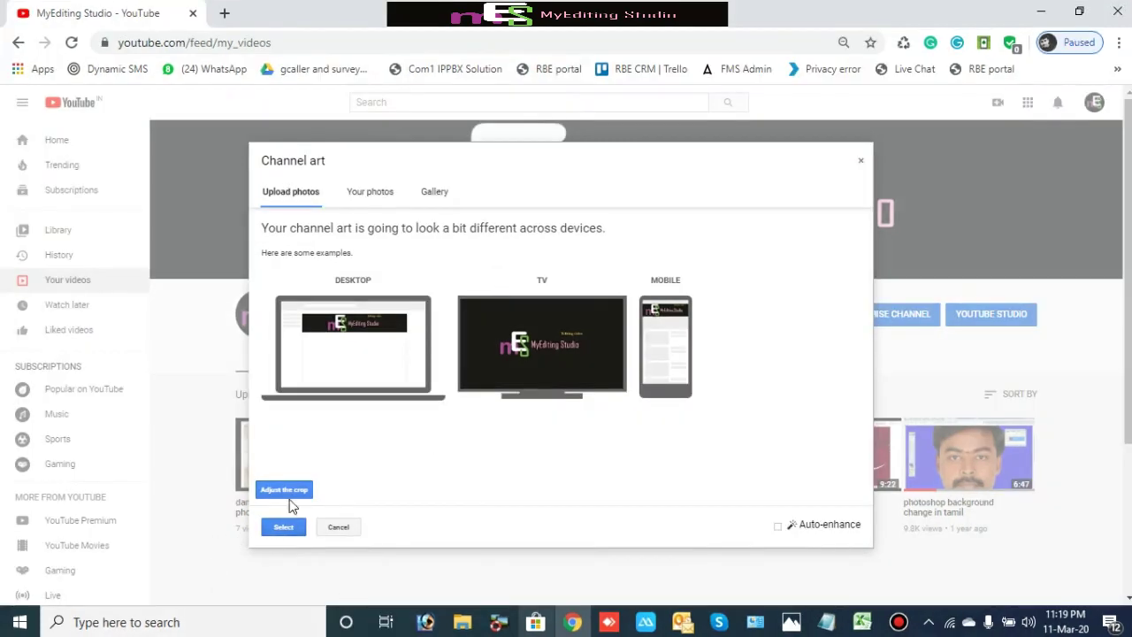
pyautogui.click(292, 530)
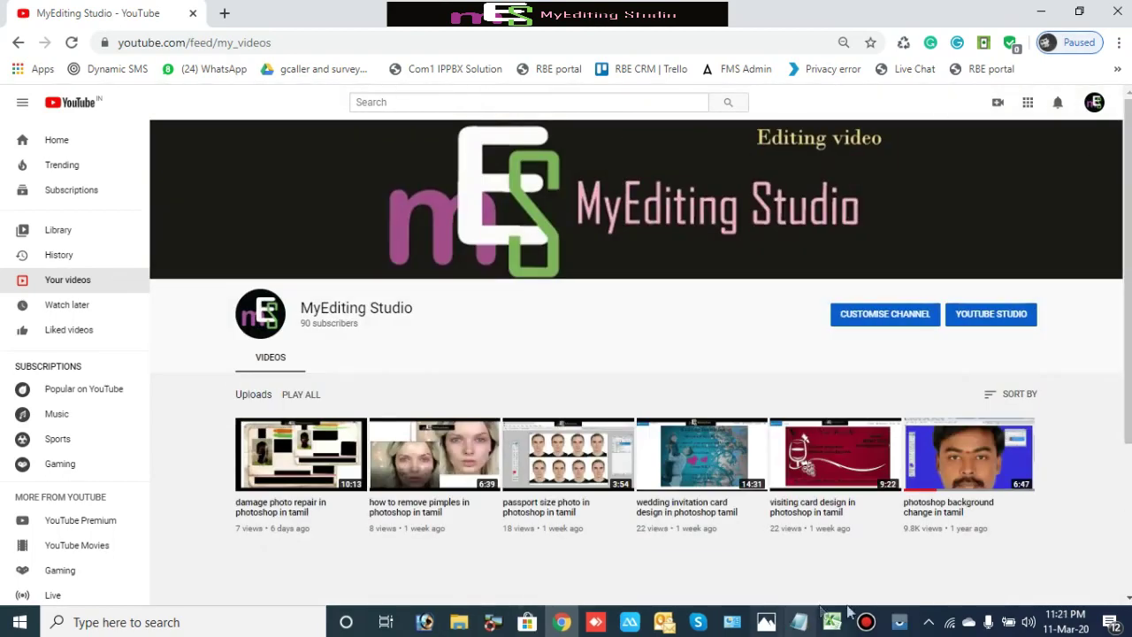
# - Bring up the mirrored phone window over the browser and examine how the new banner looks in the mobile YouTube app
pyautogui.moveTo(899, 622)
pyautogui.click(940, 557)
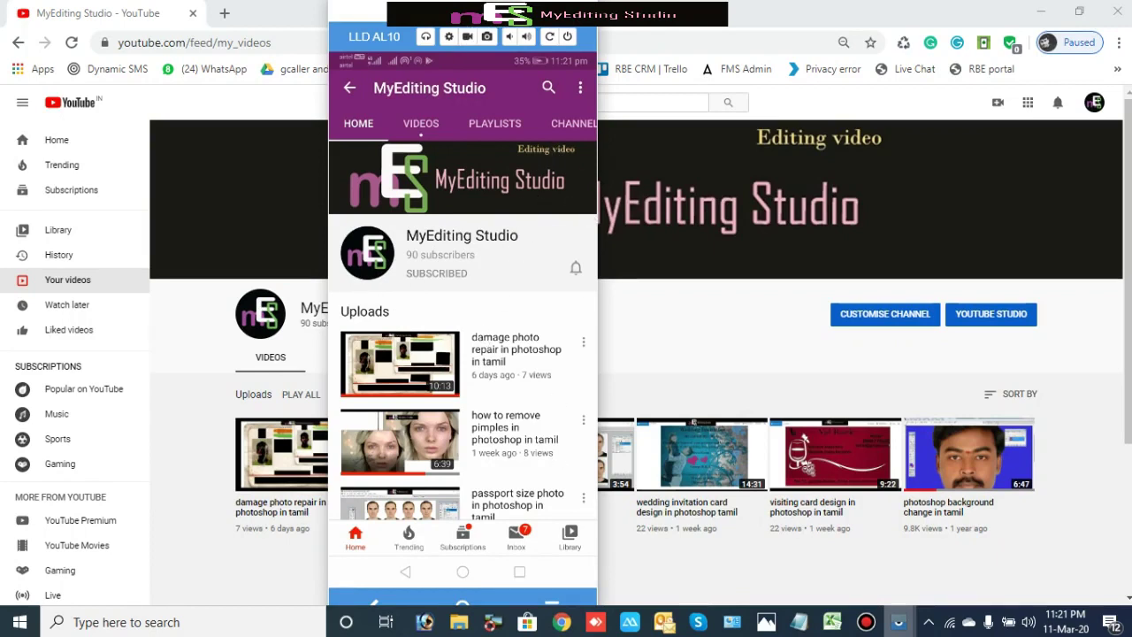
pyautogui.moveTo(442, 13); pyautogui.dragTo(492, 33)
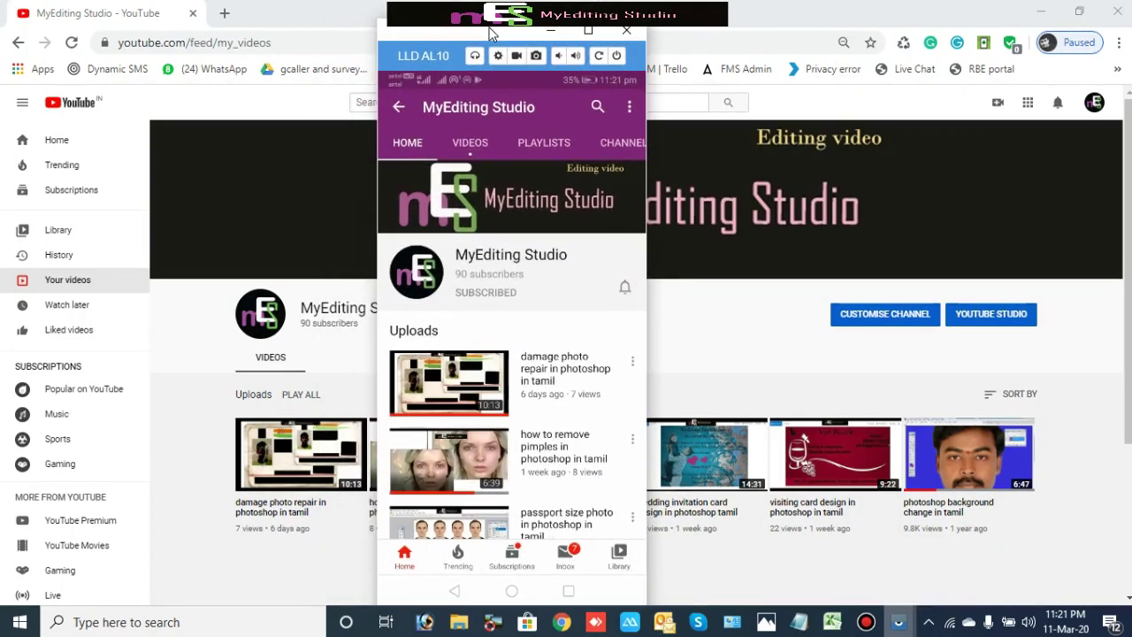